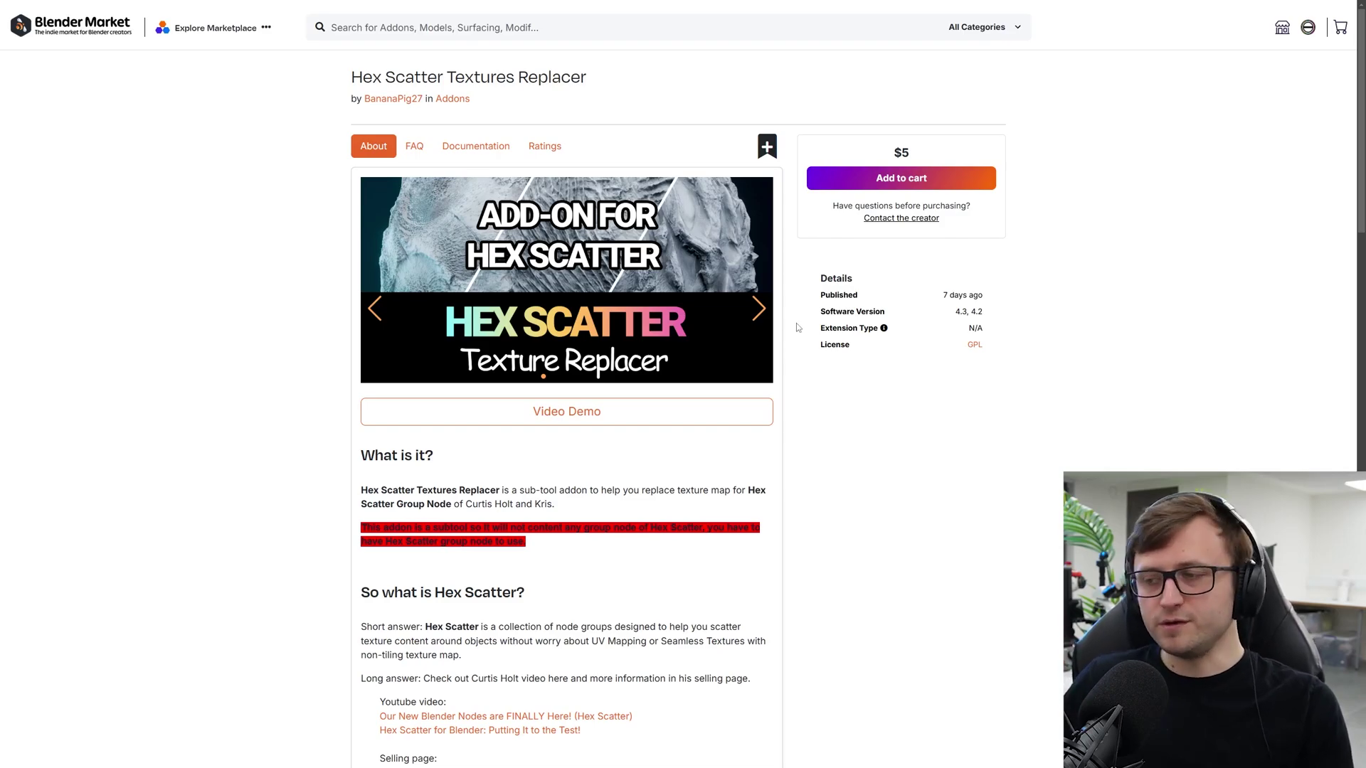
# - Examine the enlarged product images of the Hex Scatter Textures Replacer add-on, including the annotated texture replacement workflow
pyautogui.click(749, 374)
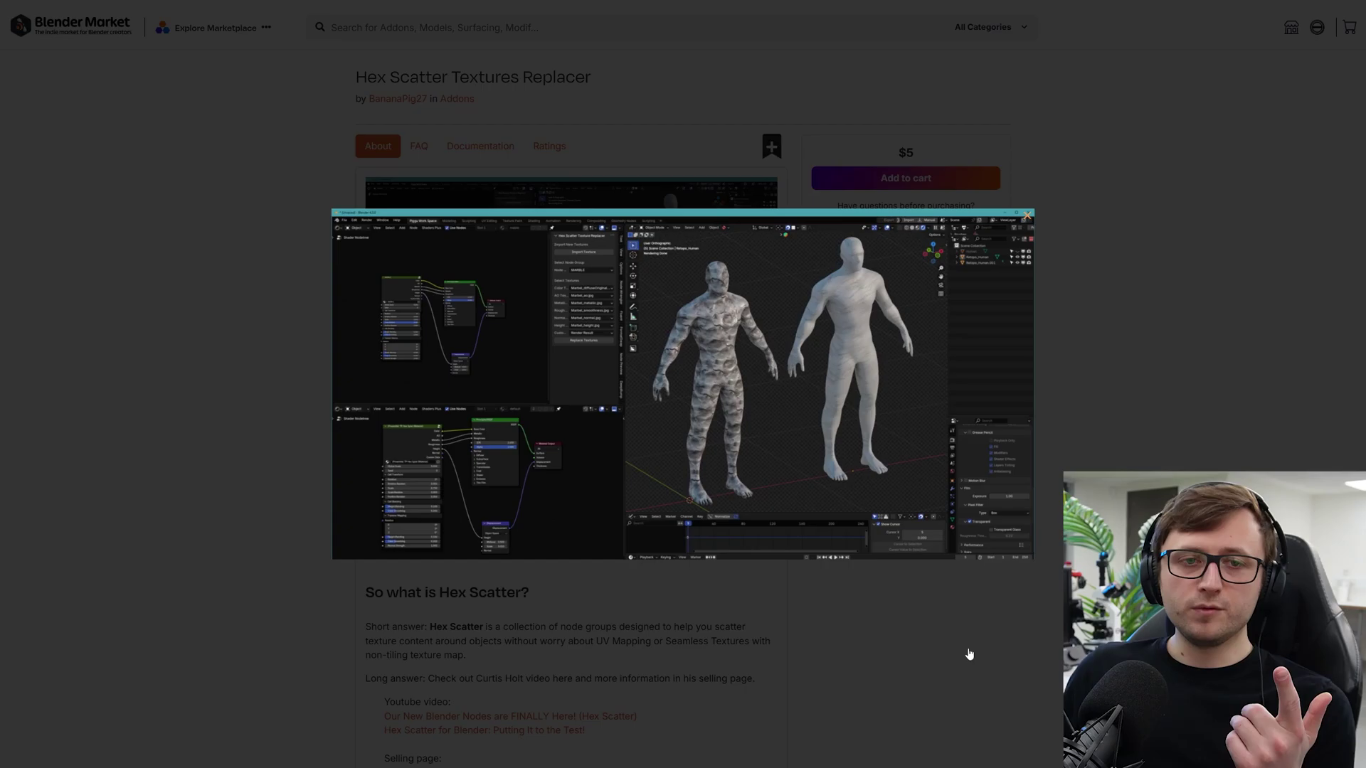
pyautogui.click(1017, 502)
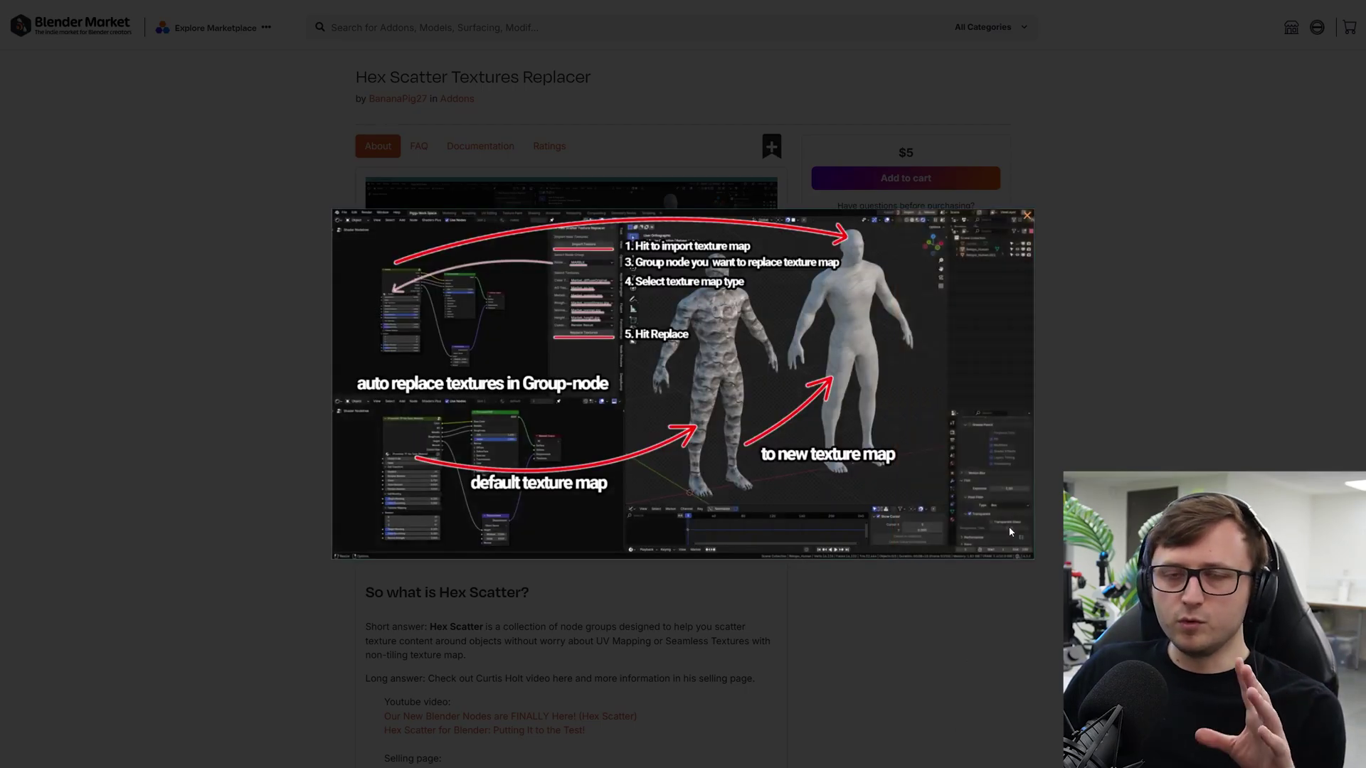
pyautogui.click(1018, 501)
pyautogui.click(971, 649)
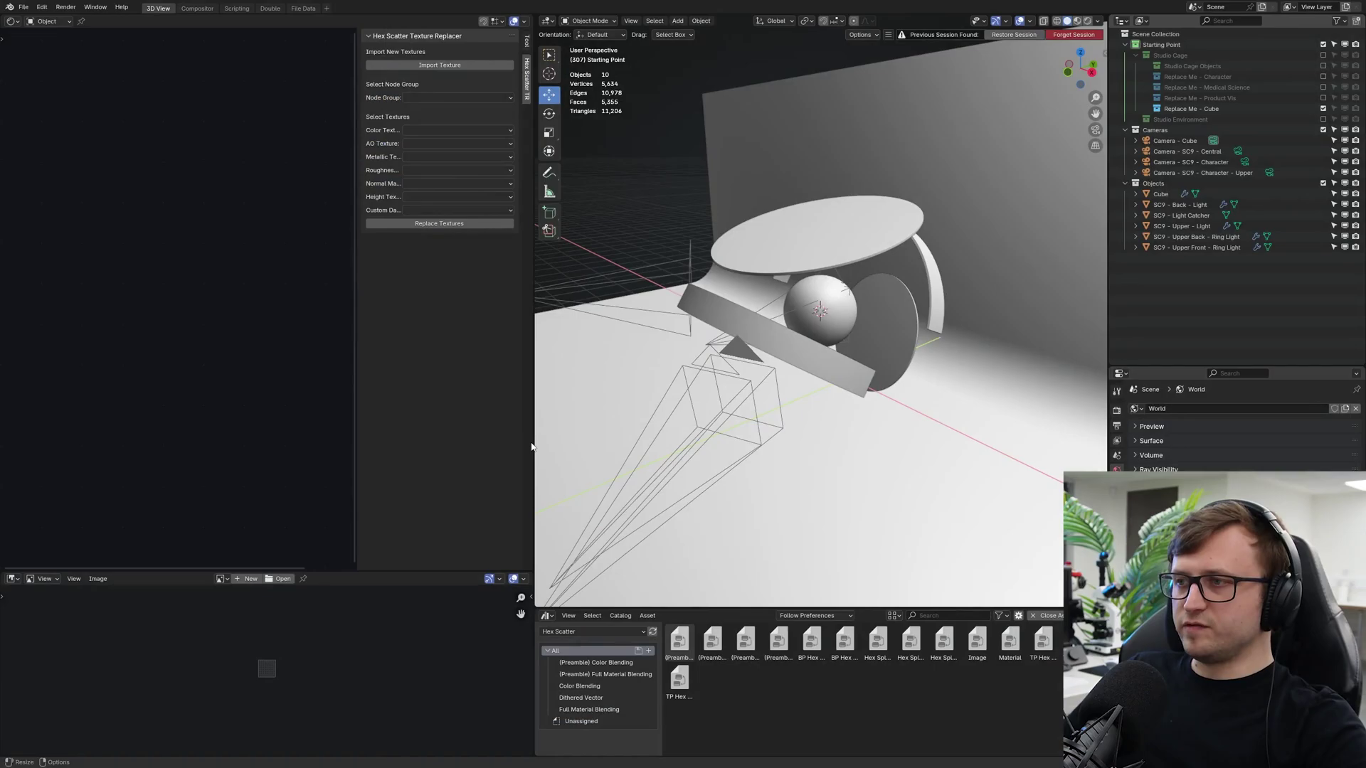
# - Switch to Blender and set the 3D viewport to Rendered shading with the rounded cube viewed up close
pyautogui.moveTo(529, 443); pyautogui.dragTo(482, 443)
pyautogui.moveTo(582, 442); pyautogui.dragTo(670, 442, button='middle')
pyautogui.press('z')
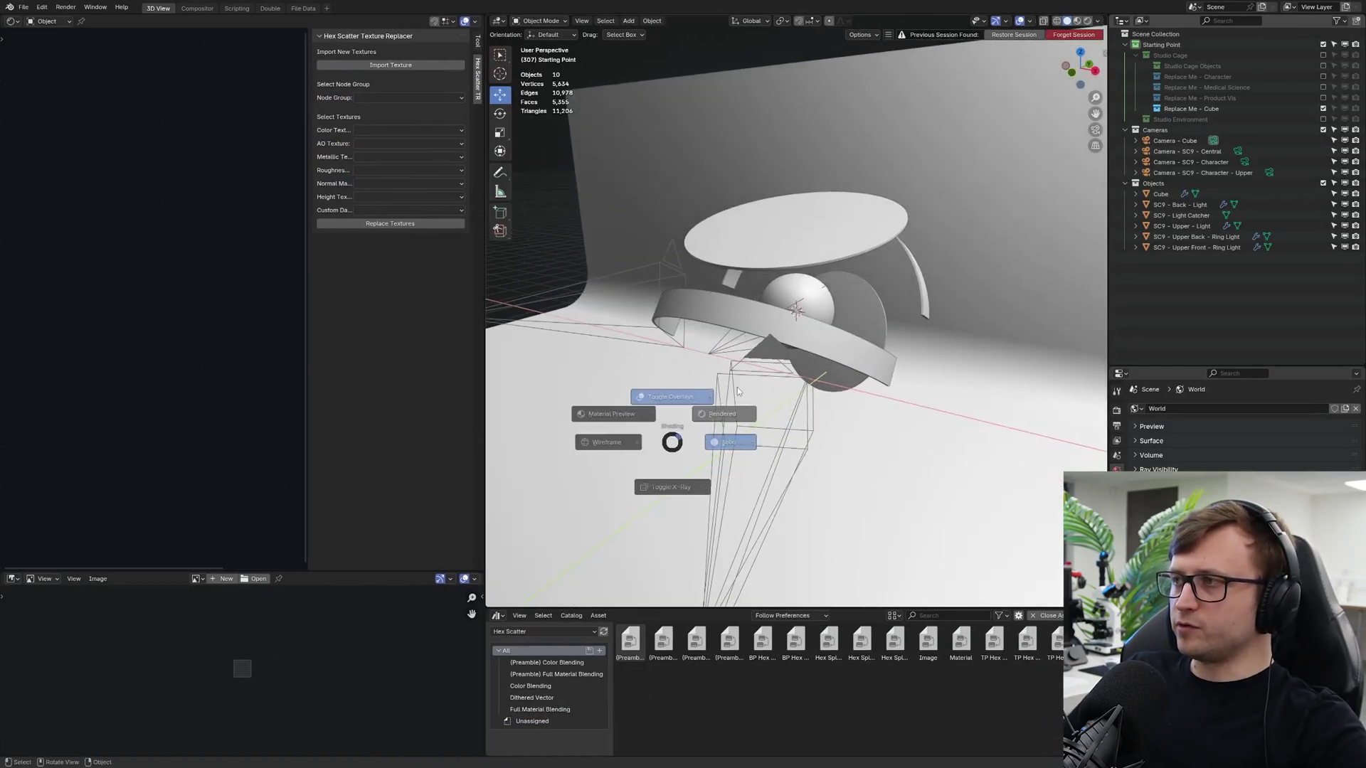
pyautogui.click(737, 389)
pyautogui.scroll(3, 818, 341)
pyautogui.moveTo(755, 372)
pyautogui.mouseDown(button='middle')
pyautogui.moveTo(808, 313)
pyautogui.moveTo(791, 349)
pyautogui.mouseUp(button='middle')
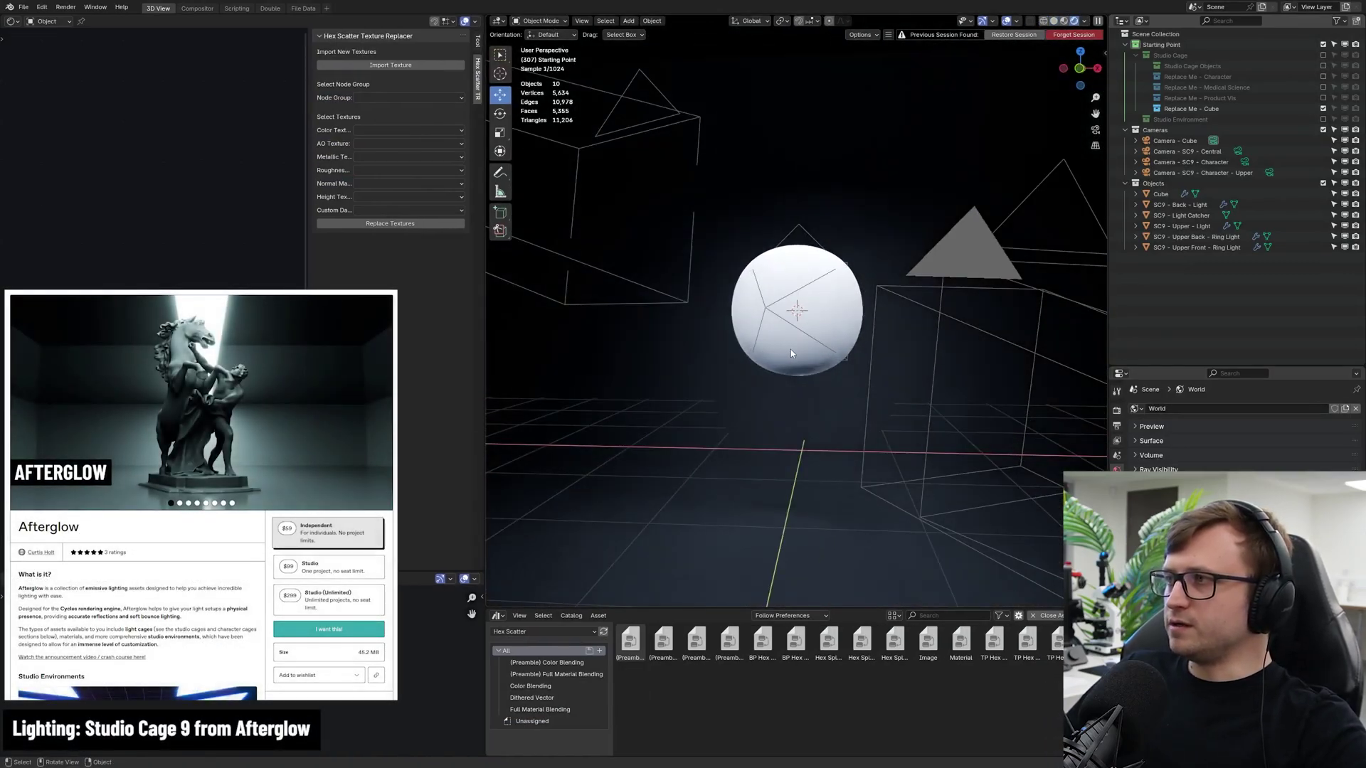
# - Look through the Hex Scatter asset catalogs, from color blending to dithered vector and full material blending, including the Preamble versions
pyautogui.click(545, 632)
pyautogui.click(545, 631)
pyautogui.click(569, 662)
pyautogui.click(554, 675)
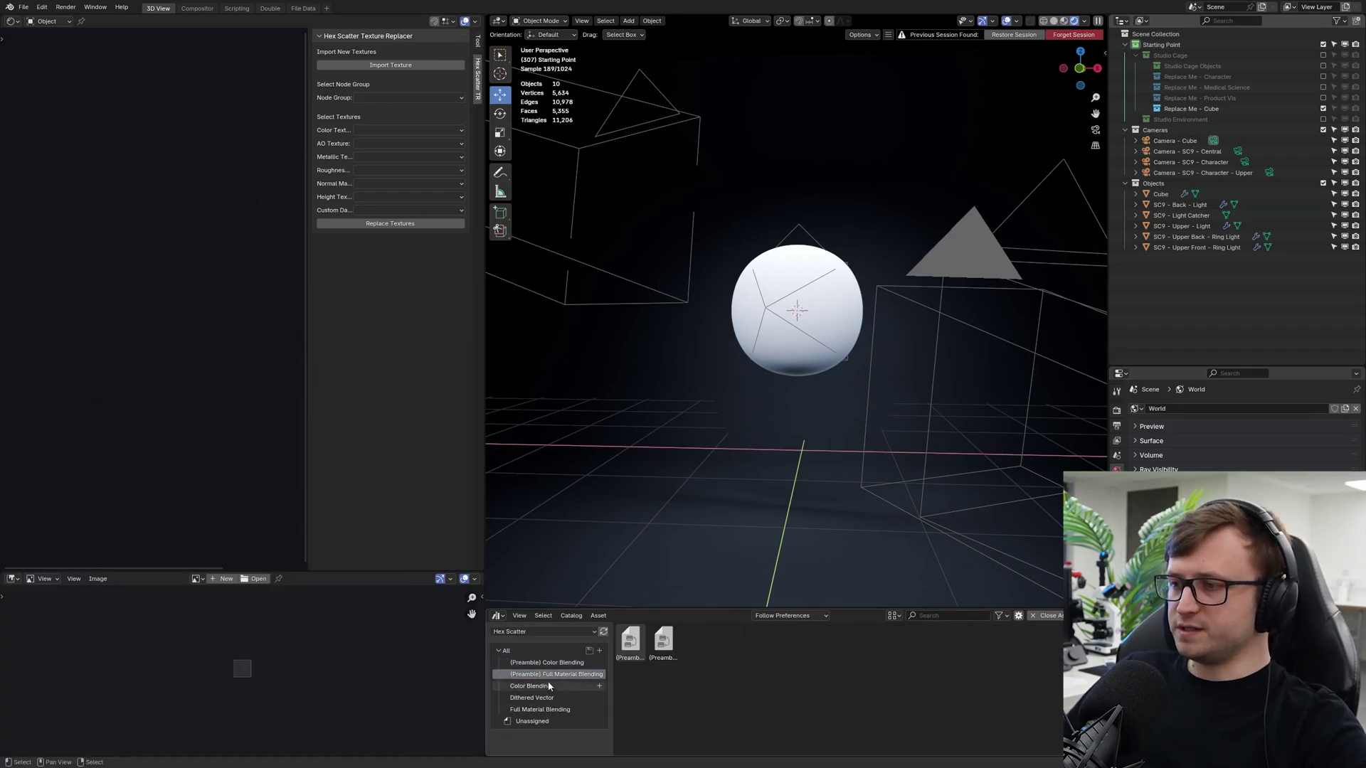
pyautogui.click(549, 685)
pyautogui.click(549, 698)
pyautogui.click(551, 709)
pyautogui.click(548, 662)
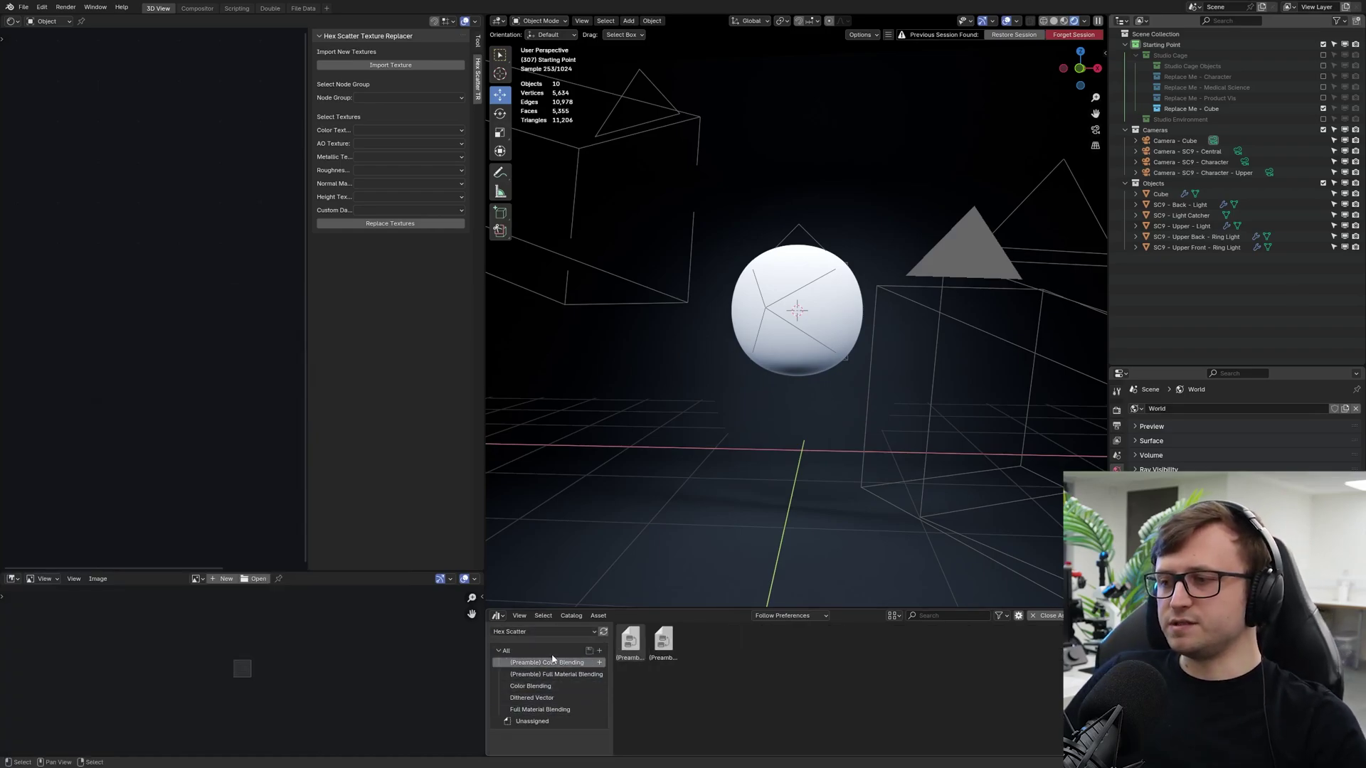
pyautogui.click(560, 686)
pyautogui.click(558, 709)
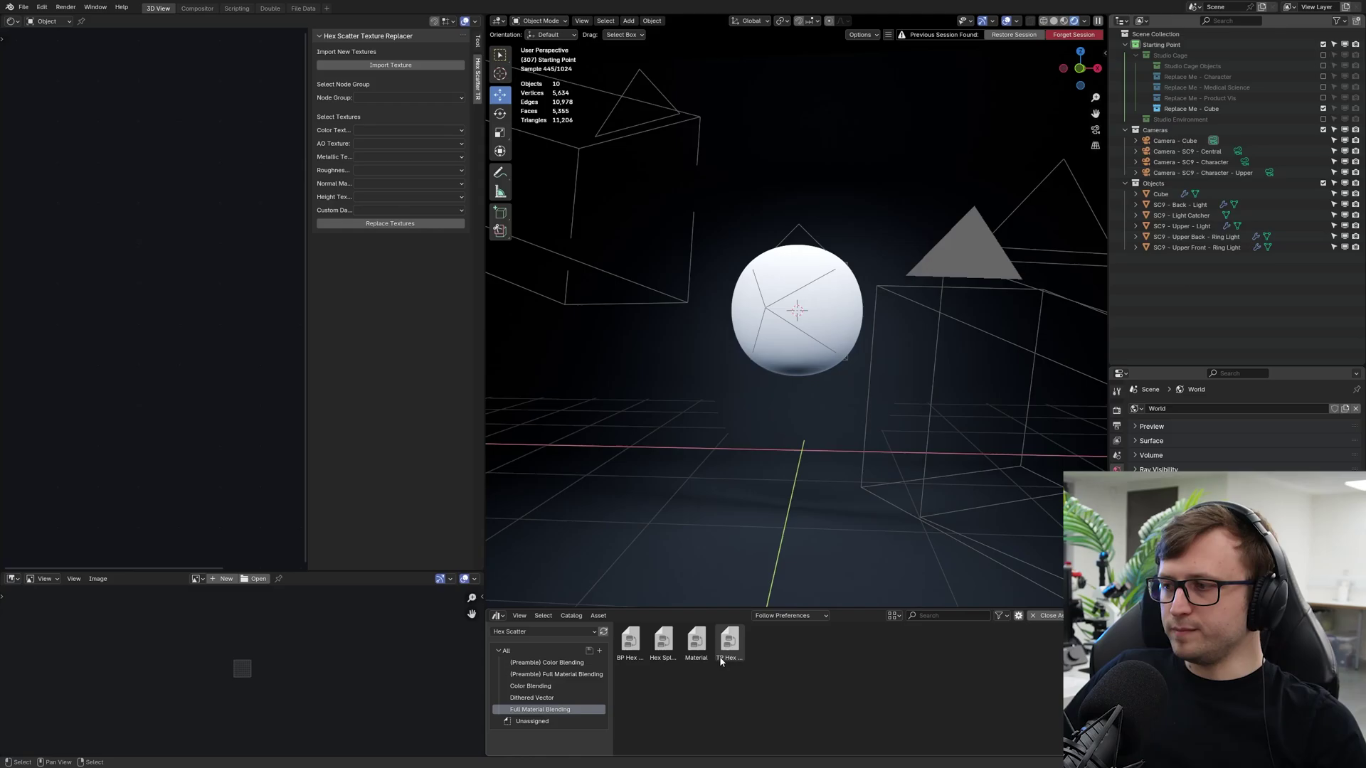
pyautogui.click(530, 686)
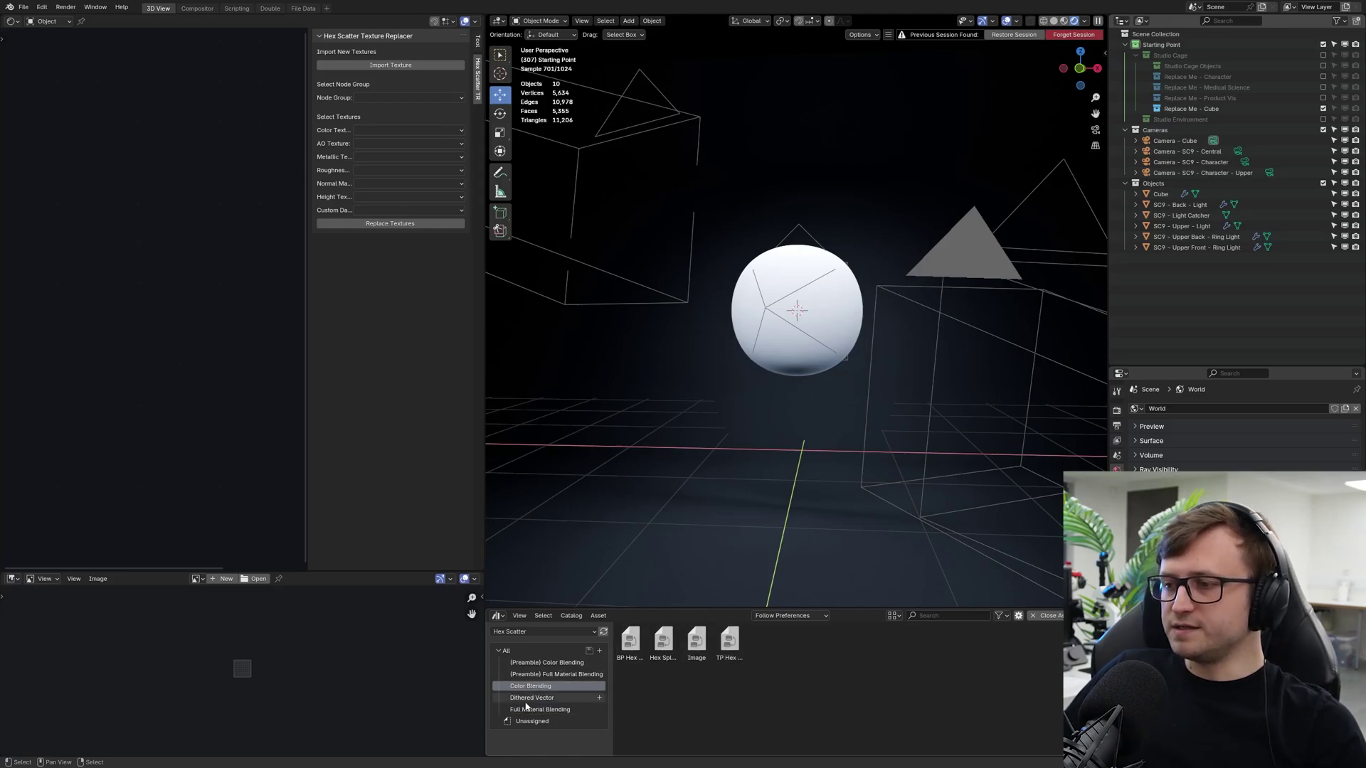
pyautogui.click(530, 699)
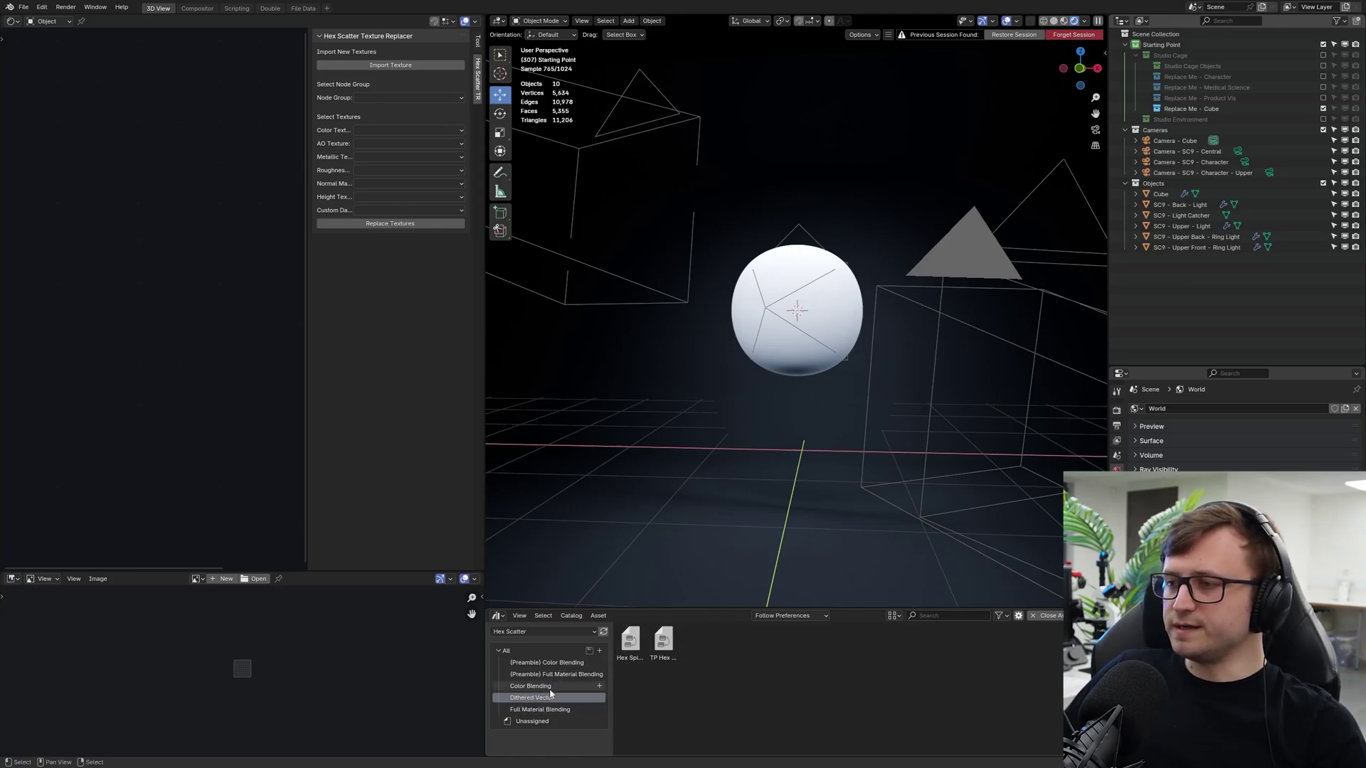
pyautogui.click(552, 664)
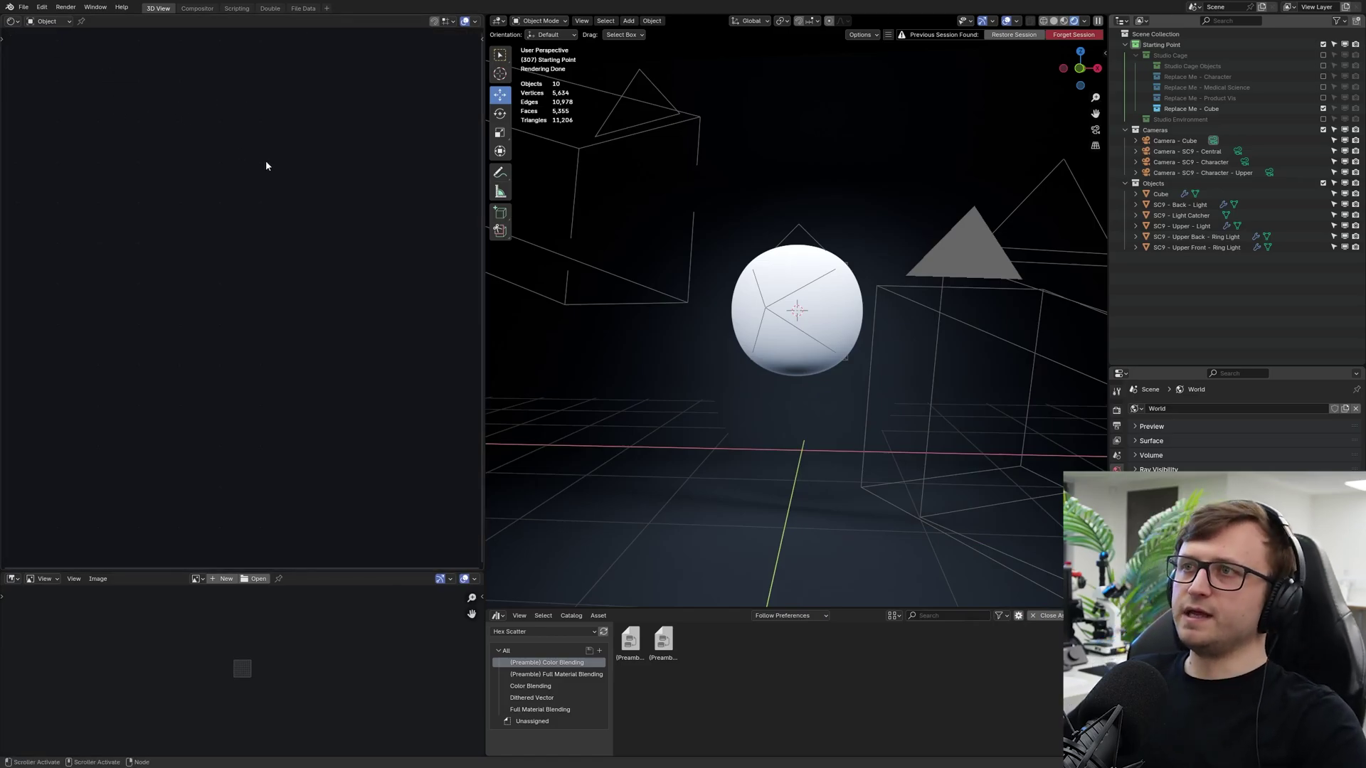
pyautogui.click(526, 673)
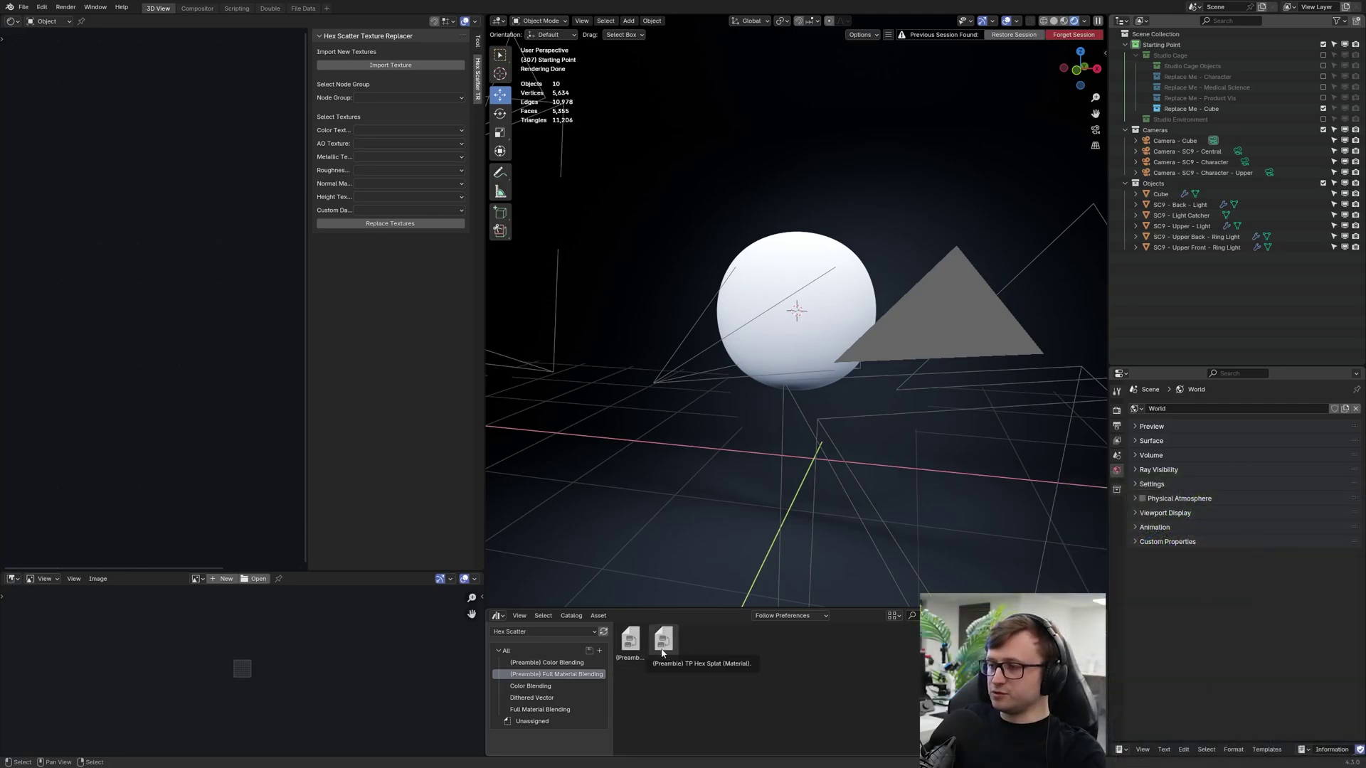
# - Select the Cube and create a new material for it
pyautogui.click(663, 643)
pyautogui.click(861, 354)
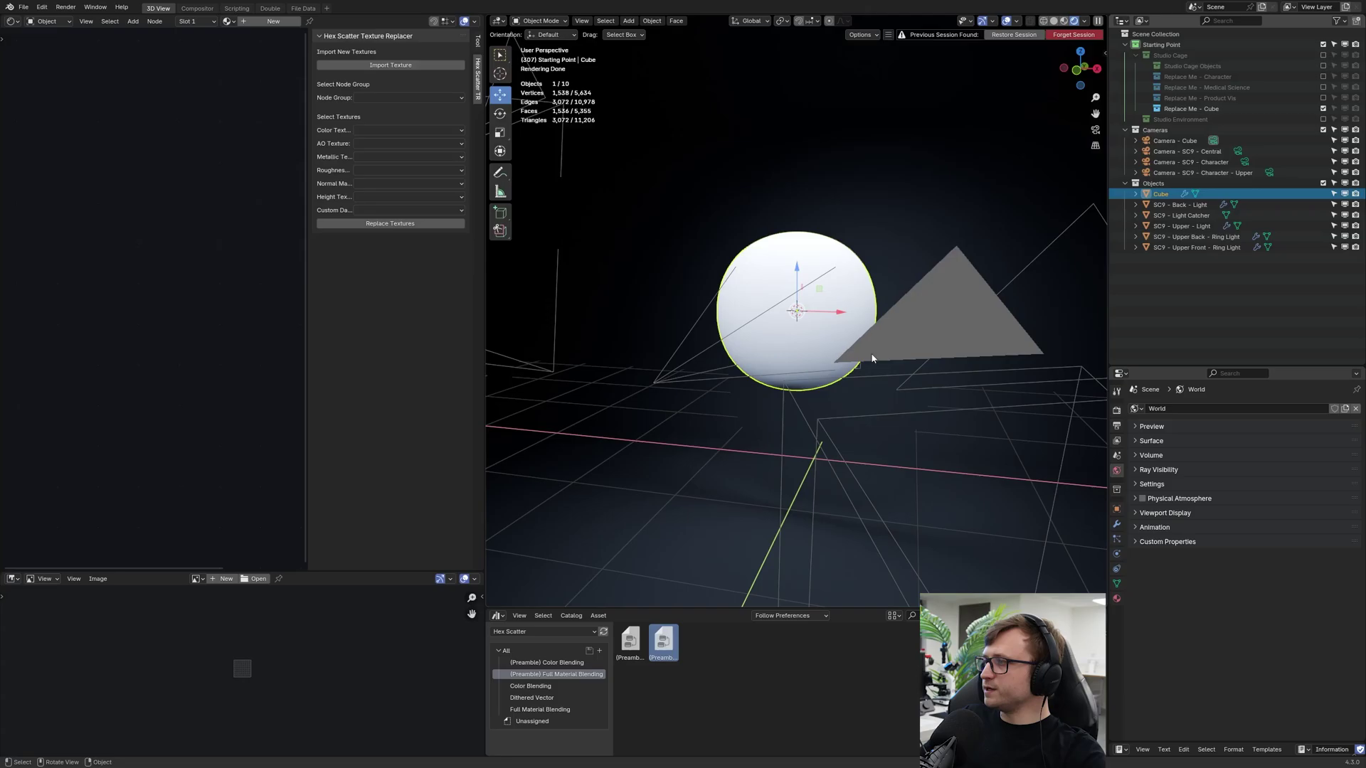
pyautogui.click(1116, 598)
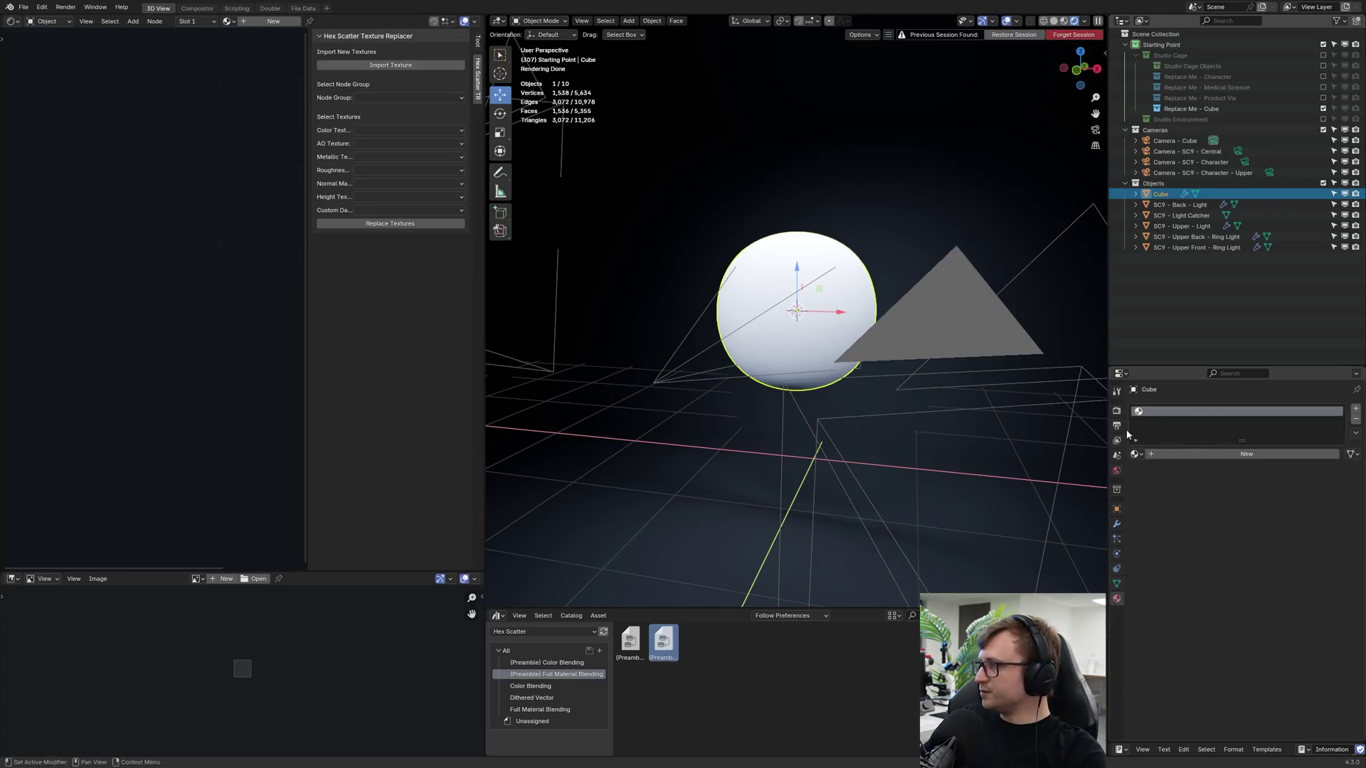
pyautogui.click(1172, 453)
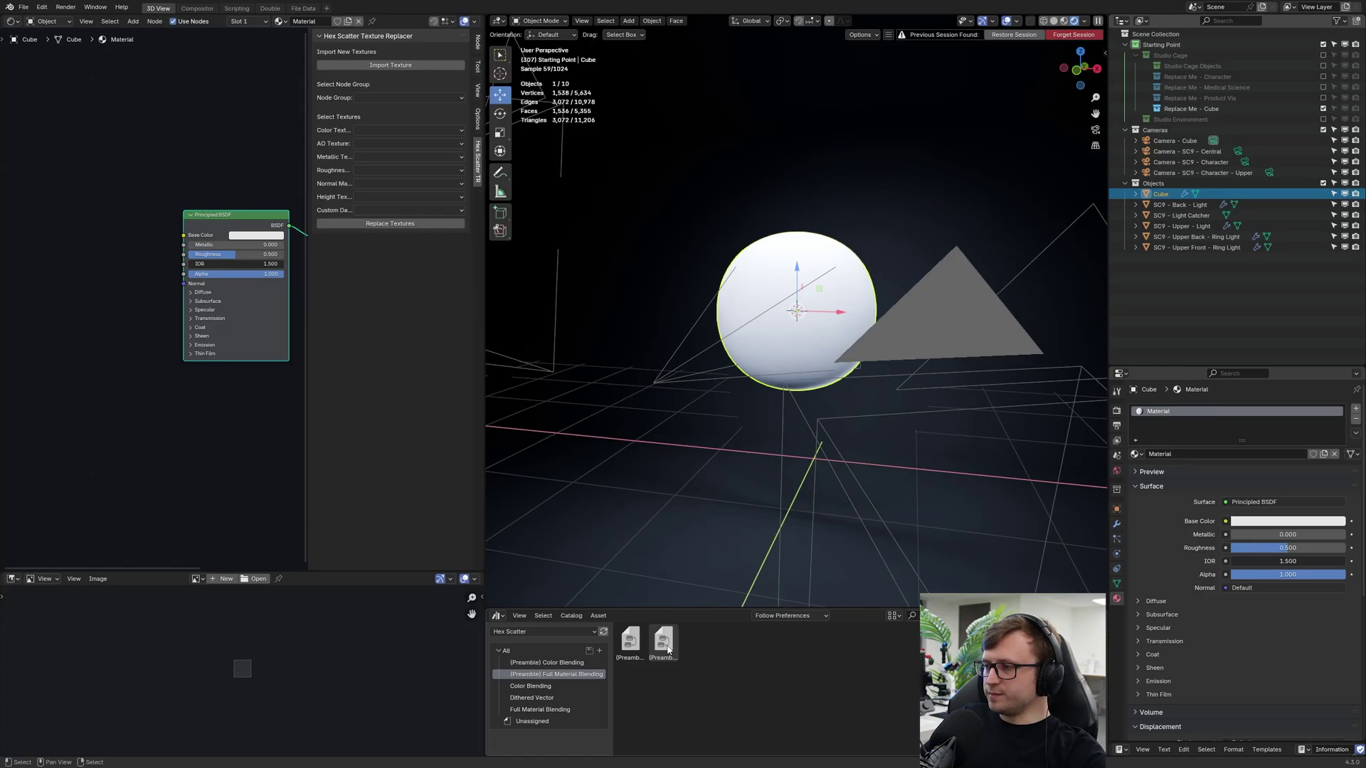
# - Bring the (Preamble) TP Hex Splat (Material) asset into the node editor and delete the placed node
pyautogui.click(667, 649)
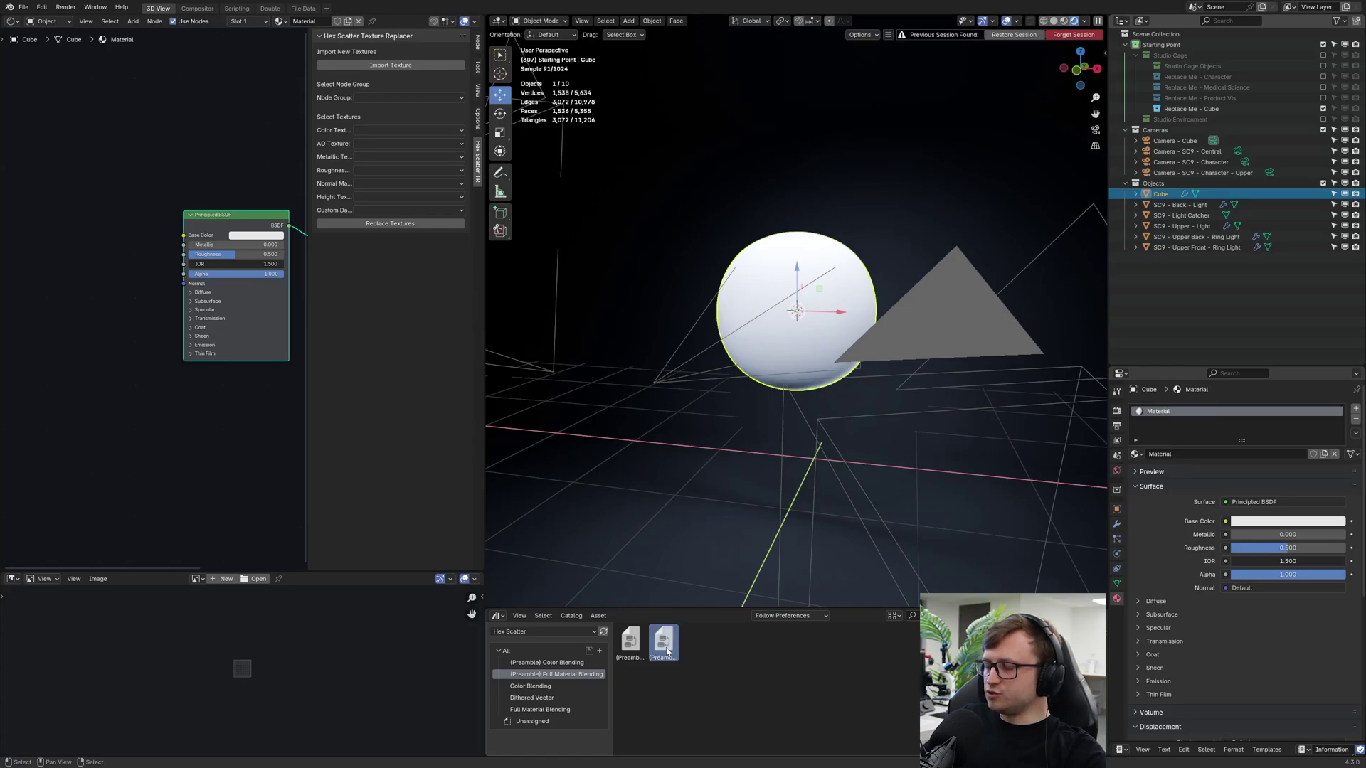
pyautogui.moveTo(668, 649); pyautogui.dragTo(53, 190)
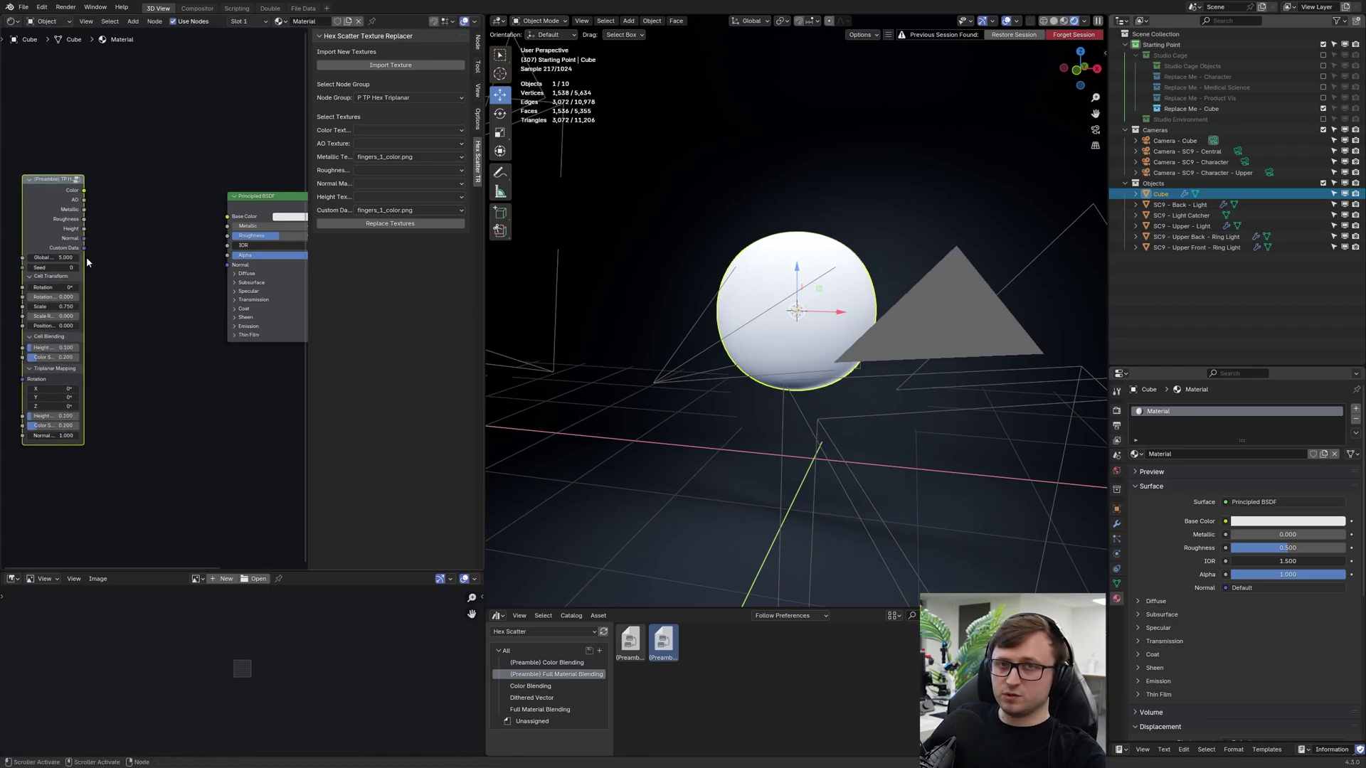
pyautogui.press('x')
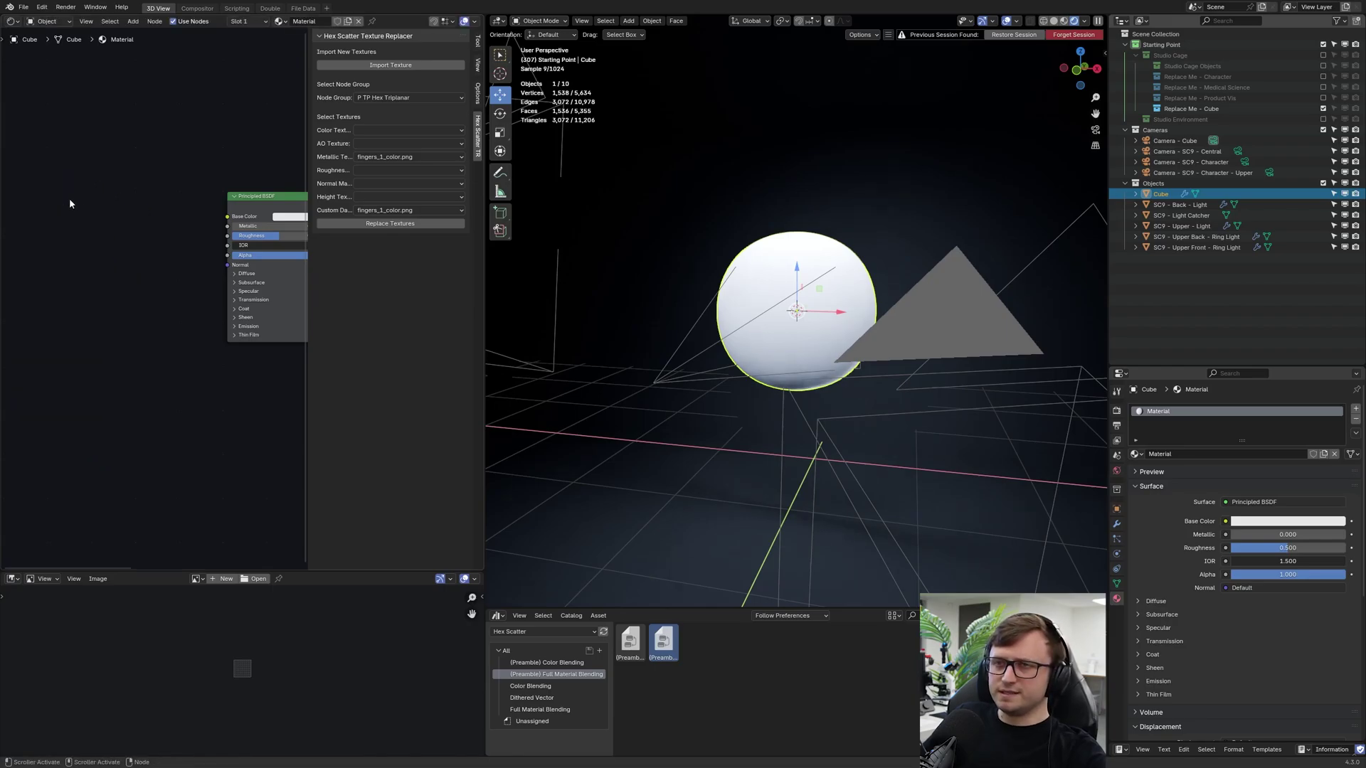
# - Add the (Preamble) TP Hex Splat (Material) node group and link its Color and Normal outputs to the Principled BSDF
pyautogui.hotkey('shift', 'a')
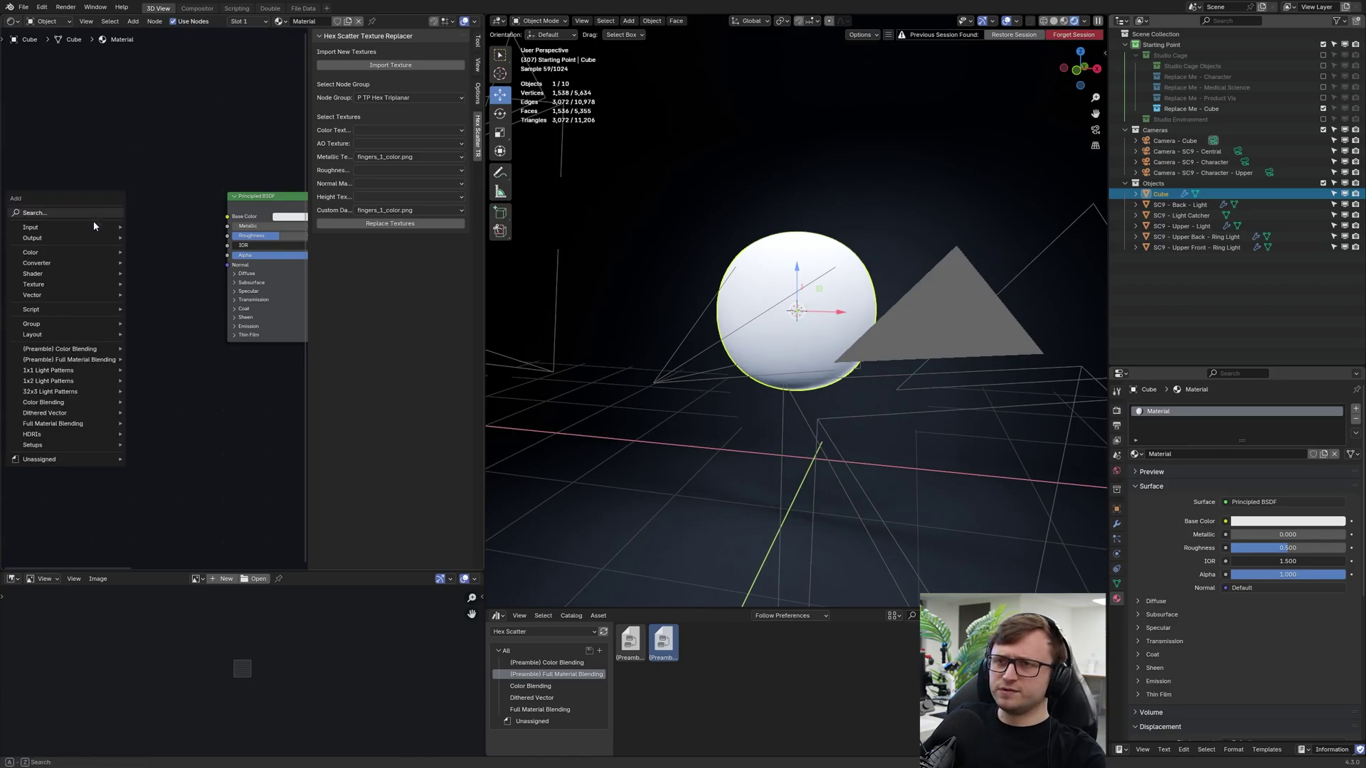
pyautogui.moveTo(89, 323)
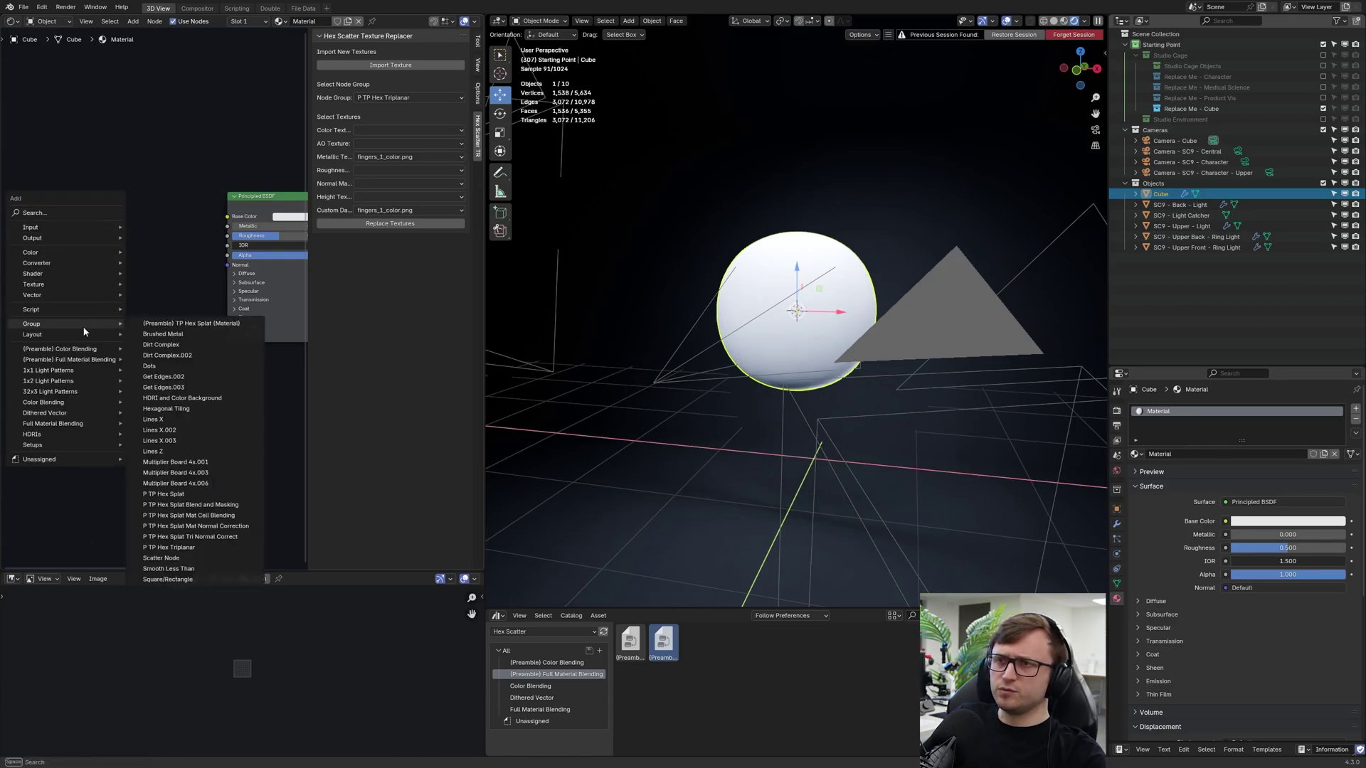
pyautogui.click(190, 323)
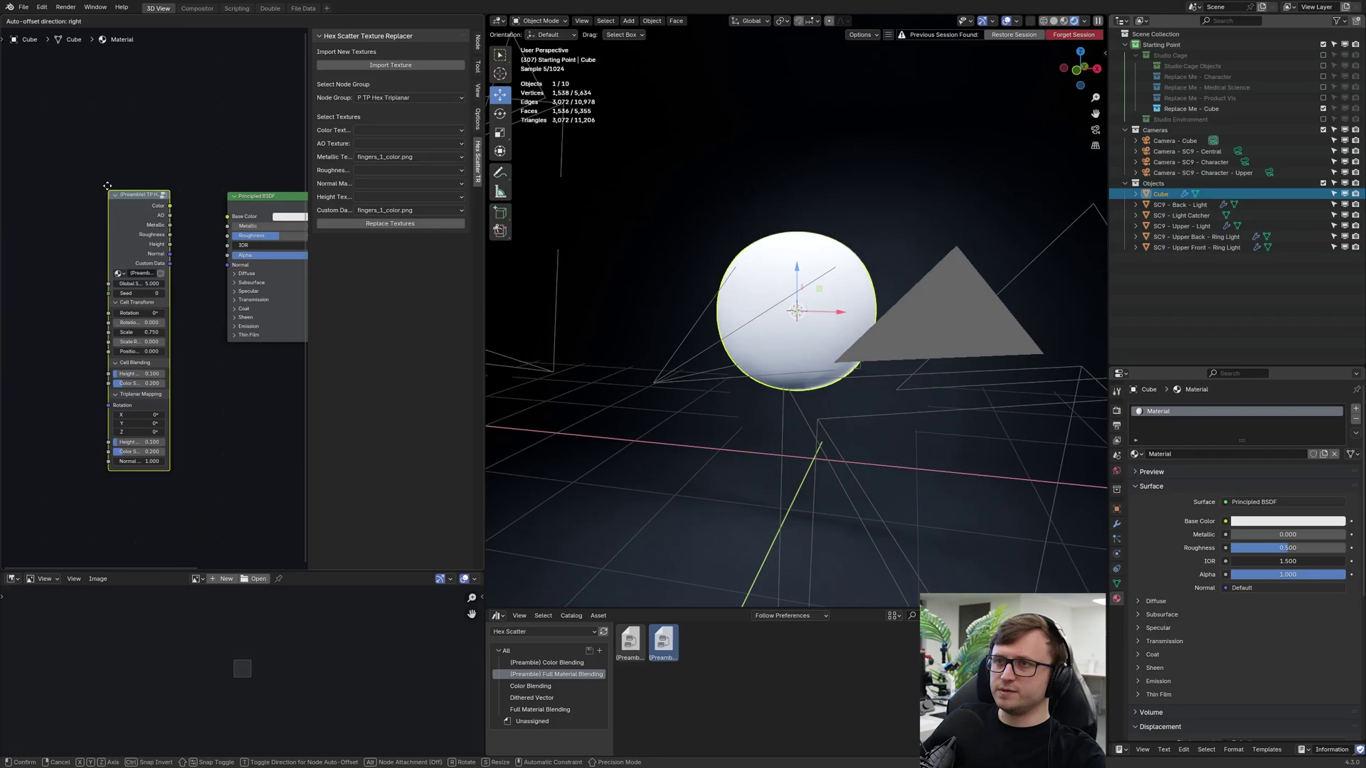
pyautogui.click(140, 263)
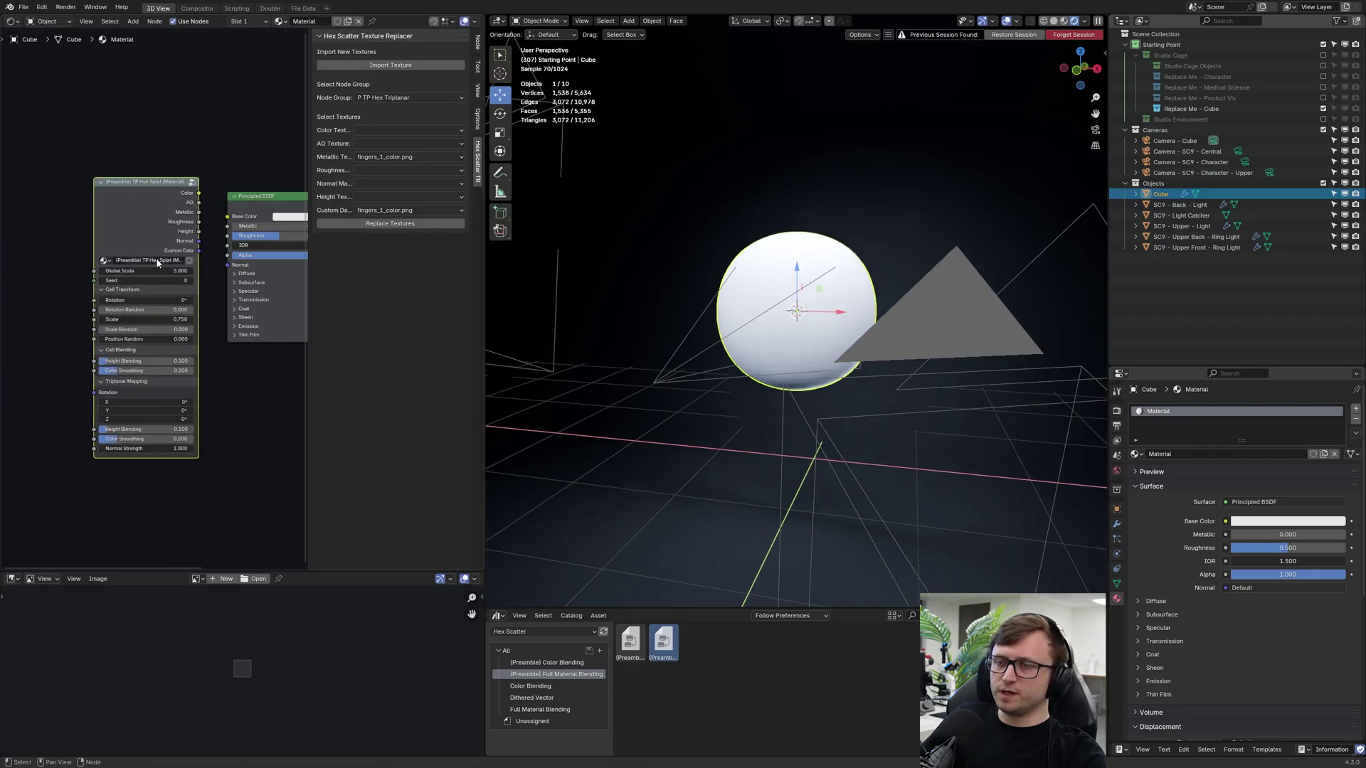
pyautogui.click(157, 261)
pyautogui.click(169, 260)
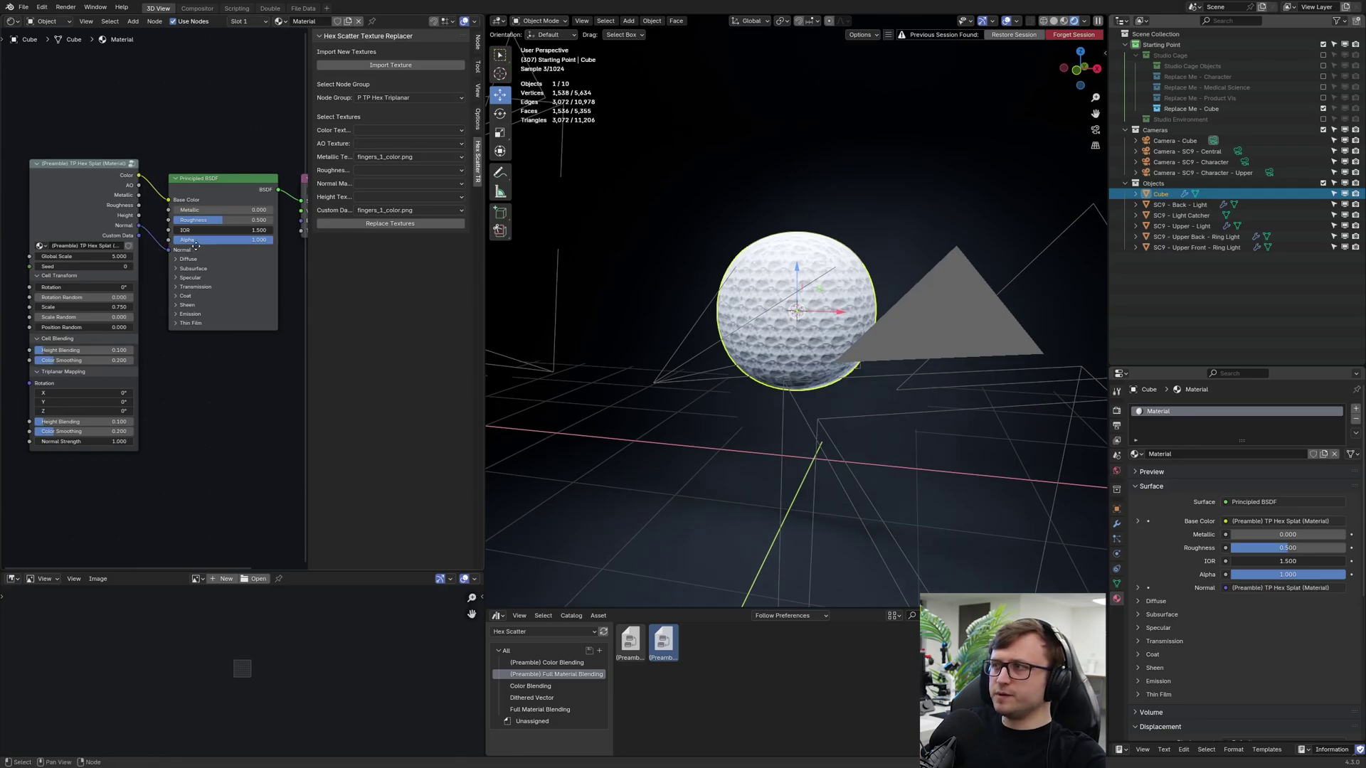
# - Add a Displacement node that links the Hex Splat group's Height output to the Material Output's Displacement input
pyautogui.moveTo(141, 246); pyautogui.dragTo(107, 213, button='middle')
pyautogui.hotkey('shift', 'a')
pyautogui.write('d')
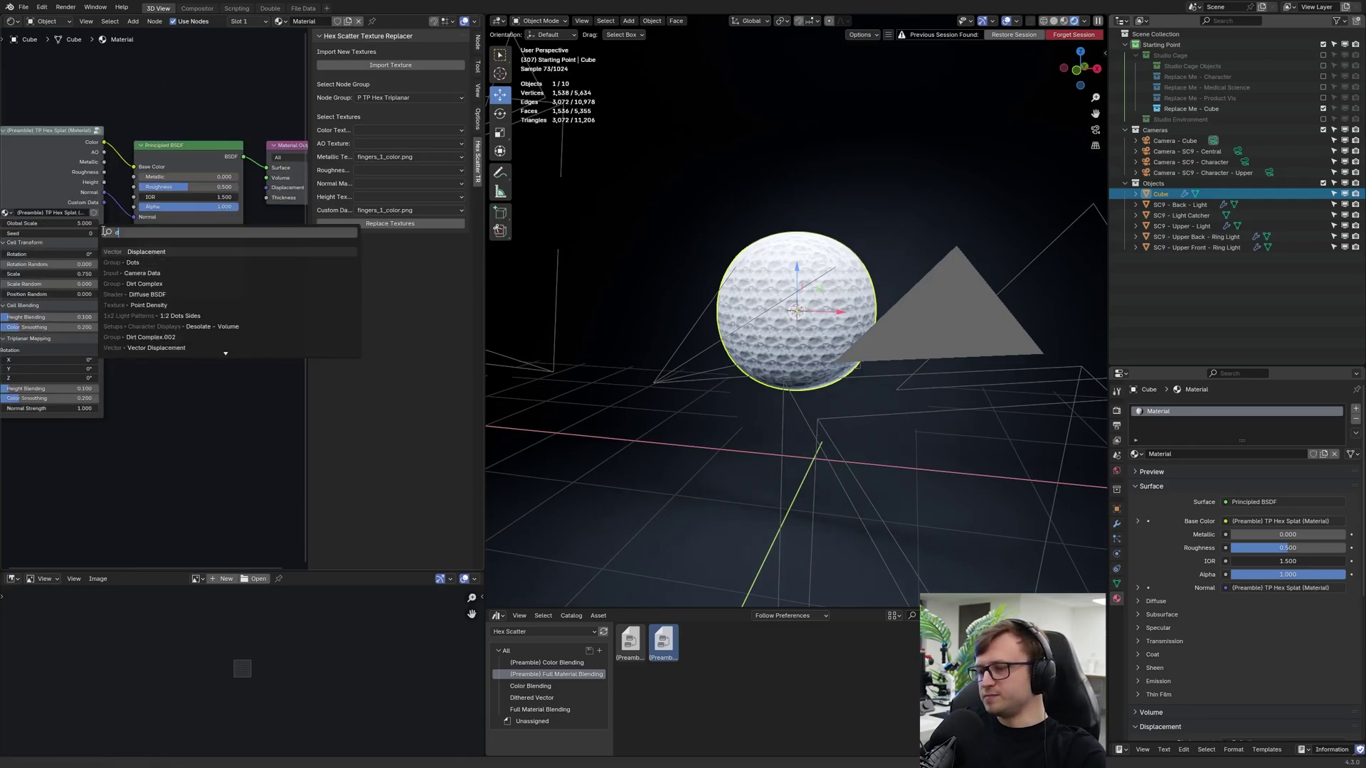
pyautogui.write('isplac')
pyautogui.press('Return')
pyautogui.click(143, 308)
pyautogui.moveTo(104, 182); pyautogui.dragTo(143, 337)
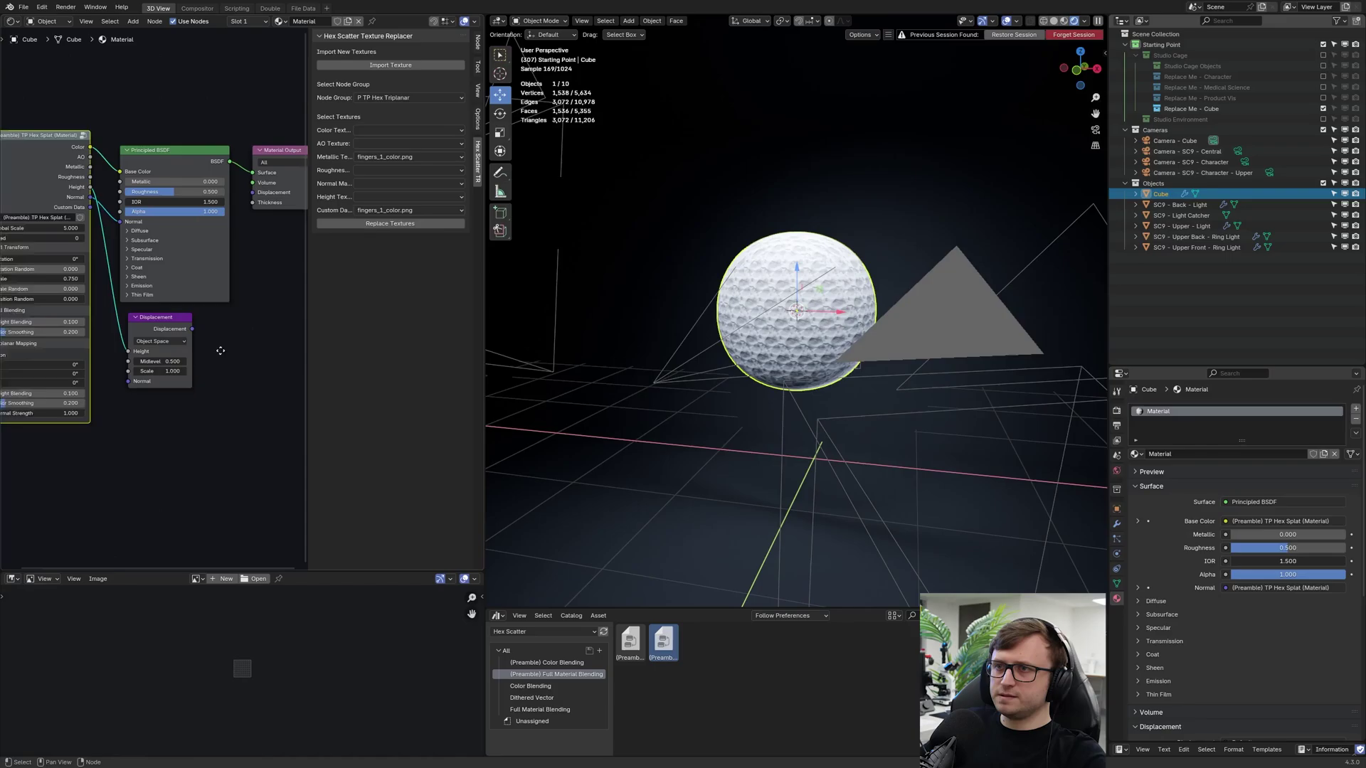
pyautogui.moveTo(221, 350); pyautogui.dragTo(183, 351, button='middle')
pyautogui.moveTo(155, 329); pyautogui.dragTo(215, 193)
pyautogui.moveTo(153, 321); pyautogui.dragTo(180, 321, button='middle')
# - Set the material's surface displacement method to Displacement and Bump
pyautogui.moveTo(832, 409); pyautogui.dragTo(818, 418, button='middle')
pyautogui.scroll(3, 818, 418)
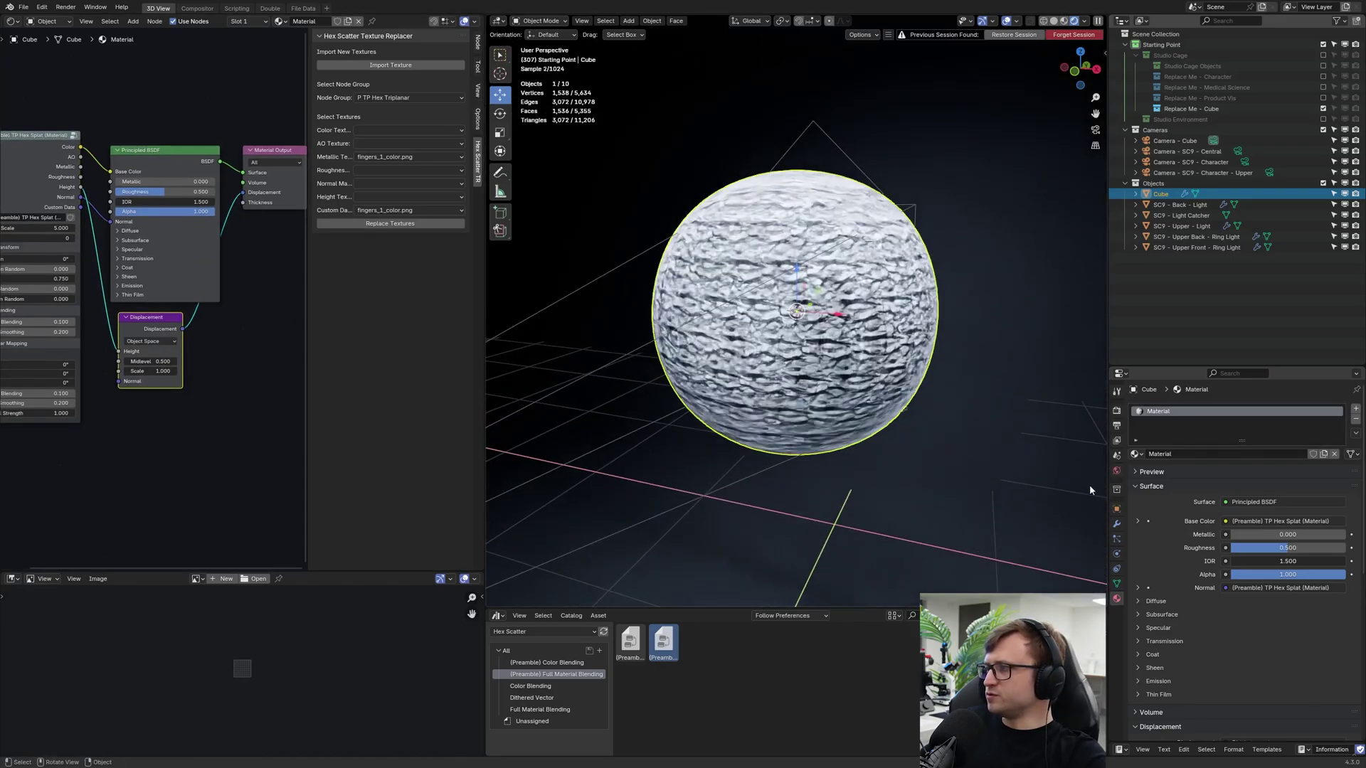
pyautogui.scroll(-6, 1163, 596)
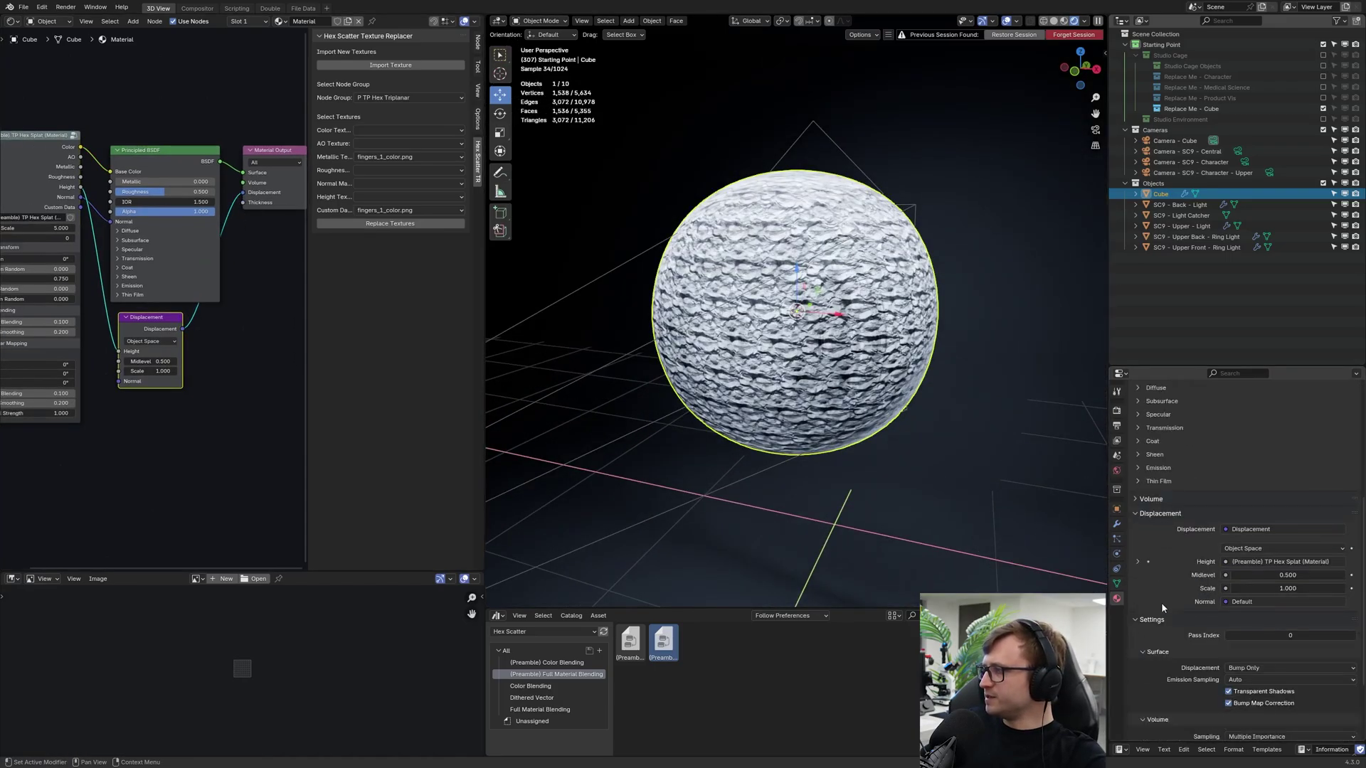
pyautogui.scroll(-3, 1161, 602)
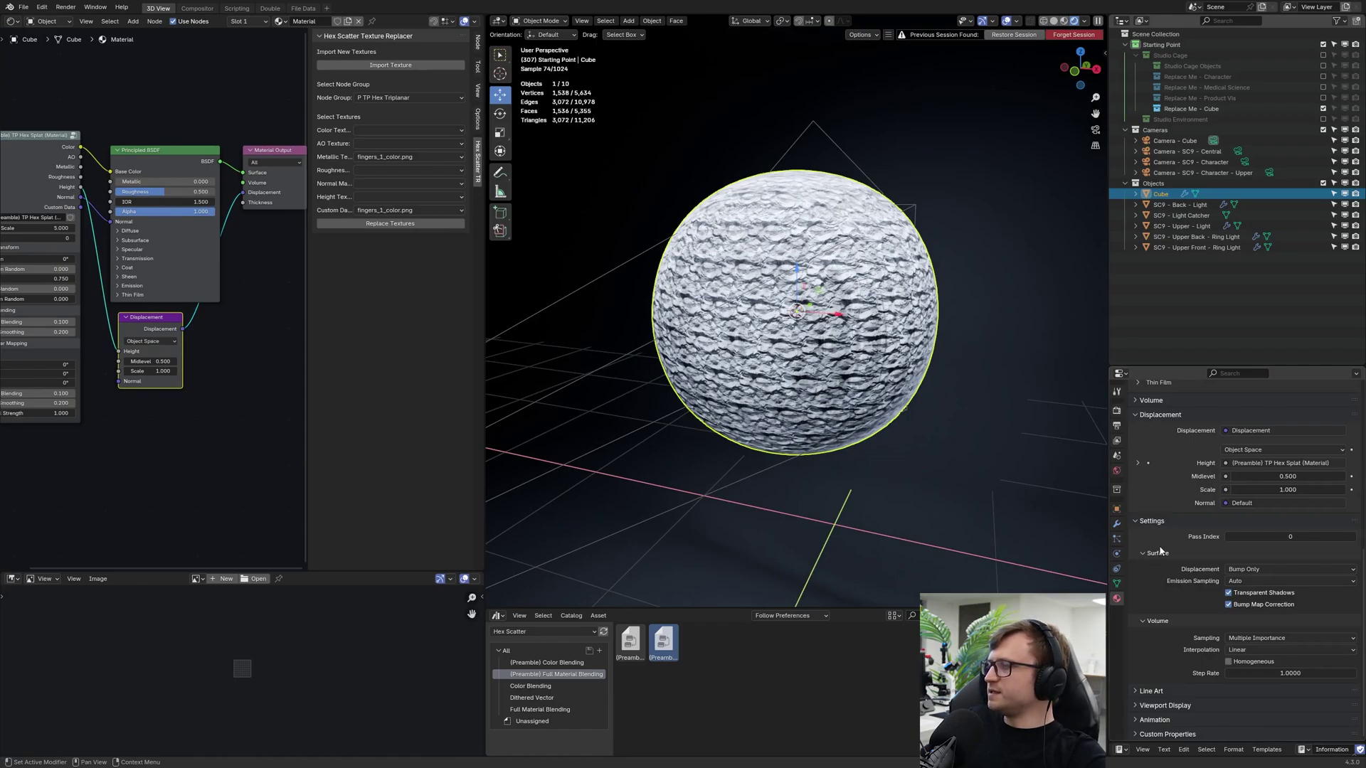
pyautogui.click(1268, 570)
pyautogui.click(1265, 600)
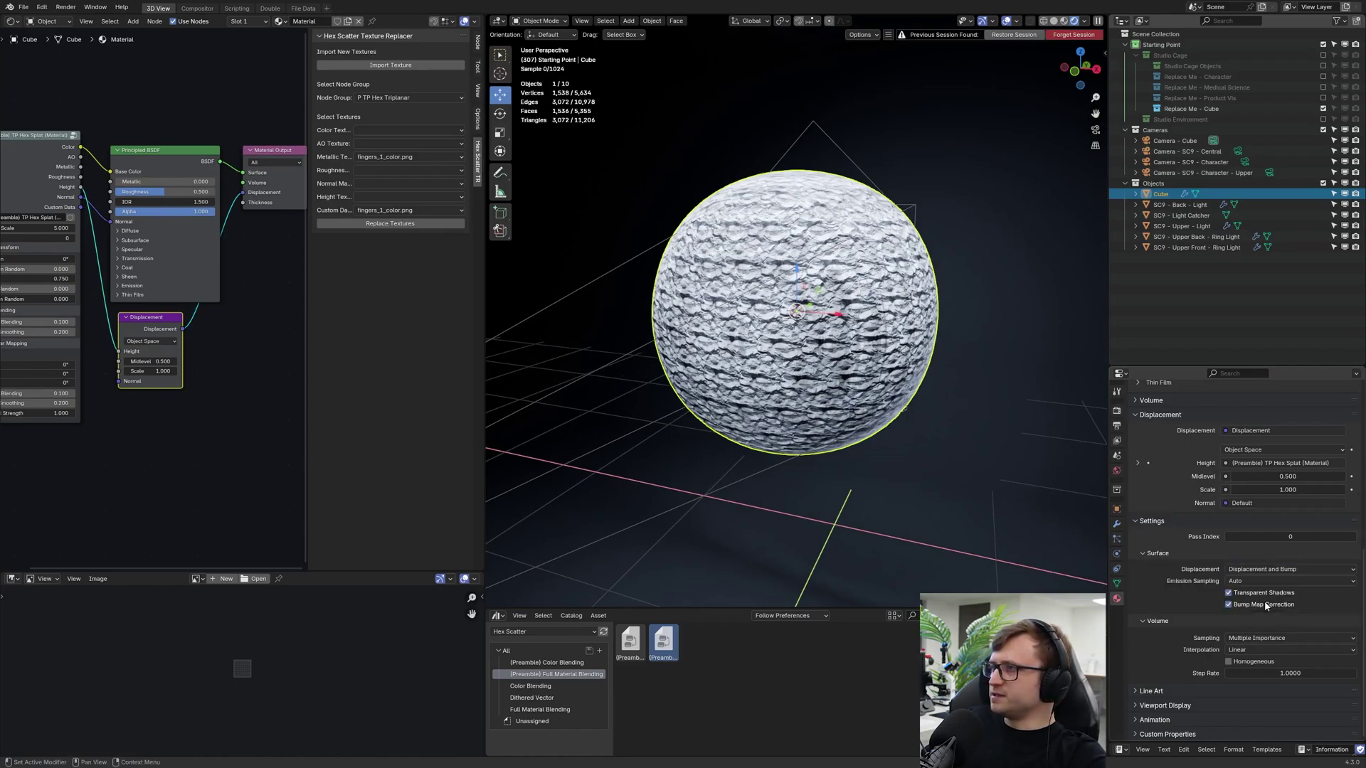
# - Reduce the Displacement node's Scale to 0.050
pyautogui.moveTo(753, 482); pyautogui.dragTo(729, 478, button='middle')
pyautogui.moveTo(146, 359); pyautogui.dragTo(202, 372, button='middle')
pyautogui.scroll(1, 202, 371)
pyautogui.moveTo(208, 387); pyautogui.dragTo(139, 387)
# - Lower the Hex Splat node group's Global Scale to 1.780
pyautogui.moveTo(142, 341); pyautogui.dragTo(217, 356, button='middle')
pyautogui.scroll(1, 217, 357)
pyautogui.moveTo(137, 243); pyautogui.dragTo(2, 243)
pyautogui.moveTo(137, 242); pyautogui.dragTo(137, 218, button='middle')
pyautogui.scroll(1, 136, 219)
# - Set the Hex Splat group's cell transform to Rotation Random 0.484 and Scale Random 0.431
pyautogui.moveTo(122, 271); pyautogui.dragTo(182, 271)
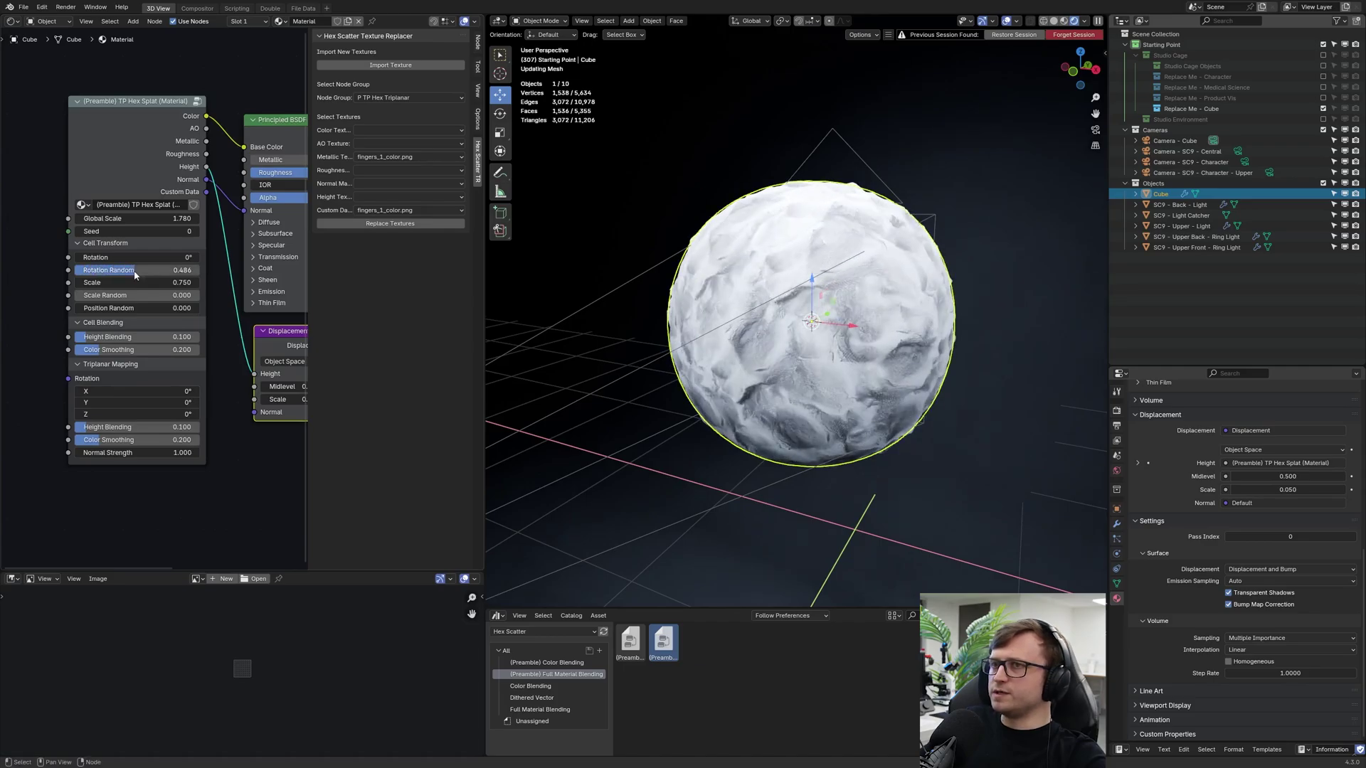
pyautogui.moveTo(78, 295); pyautogui.dragTo(130, 296)
pyautogui.scroll(-1, 194, 374)
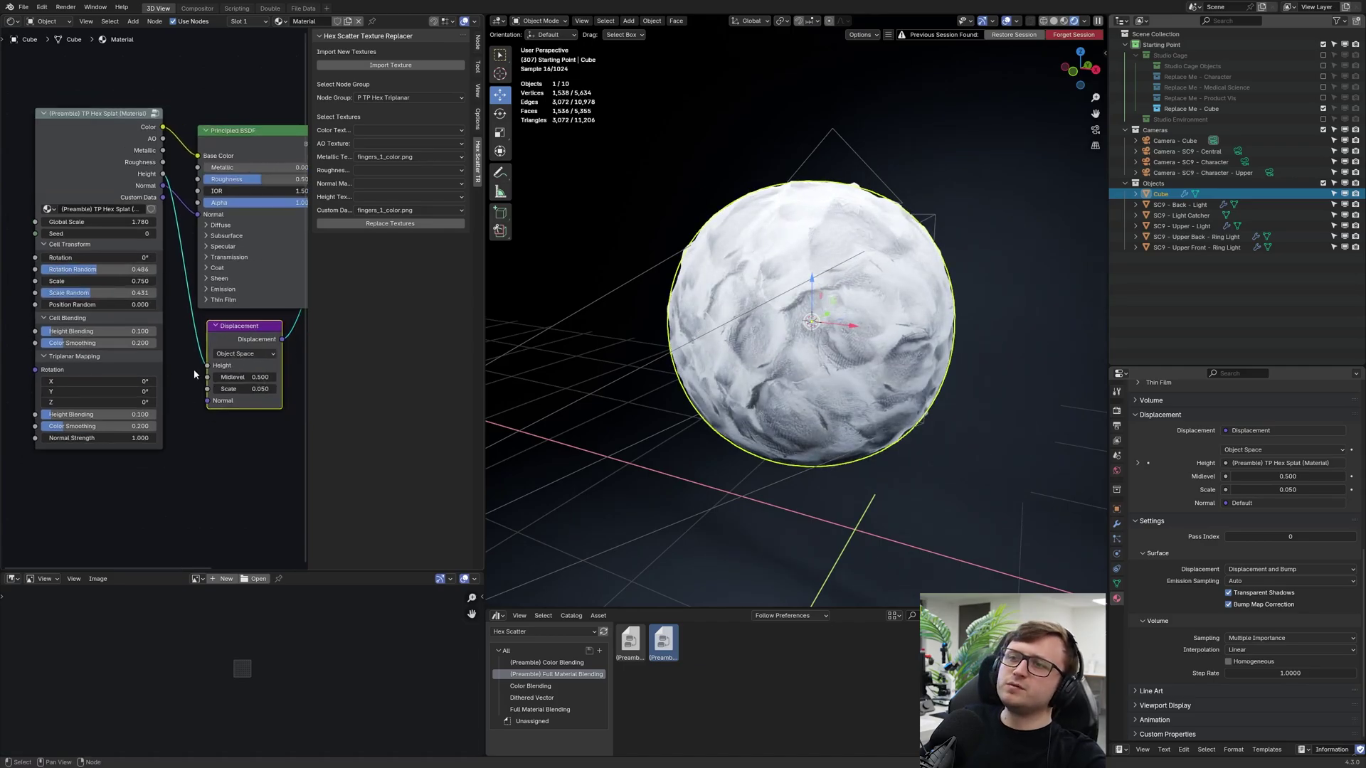
# - Set the Hex Splat group's Height Blending to 0.251 for triplanar mapping and 0.109 for cell blending
pyautogui.click(194, 374)
pyautogui.scroll(2, 739, 323)
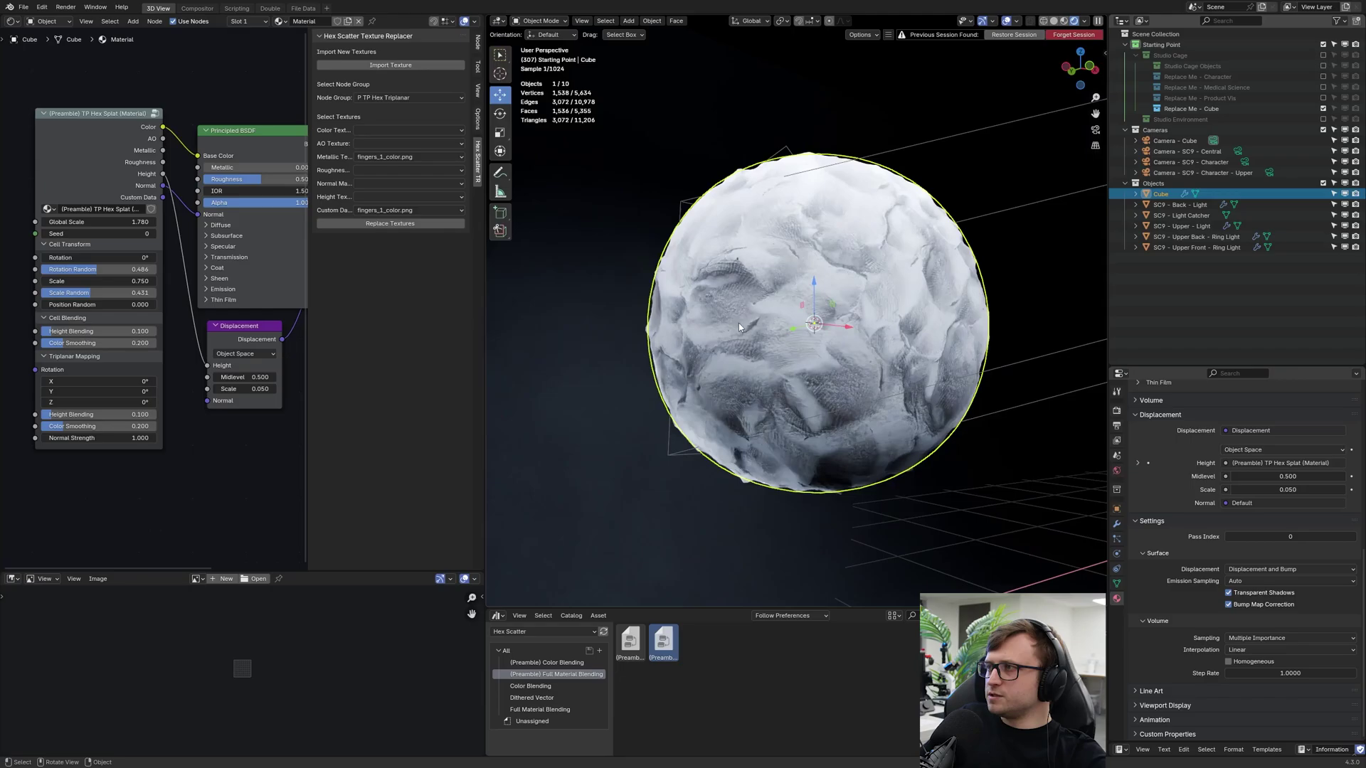
pyautogui.moveTo(897, 337); pyautogui.dragTo(779, 378, button='middle')
pyautogui.scroll(-2, 783, 378)
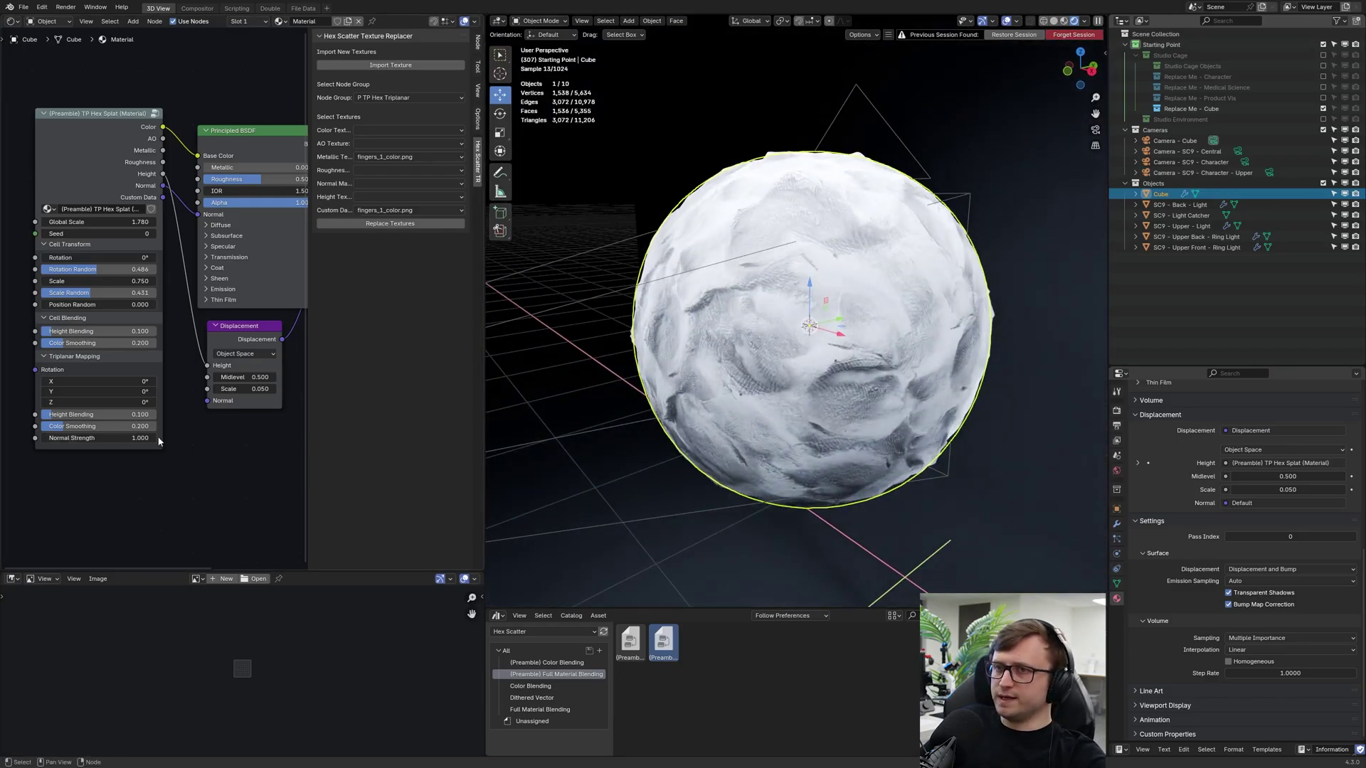
pyautogui.moveTo(107, 414); pyautogui.dragTo(135, 414)
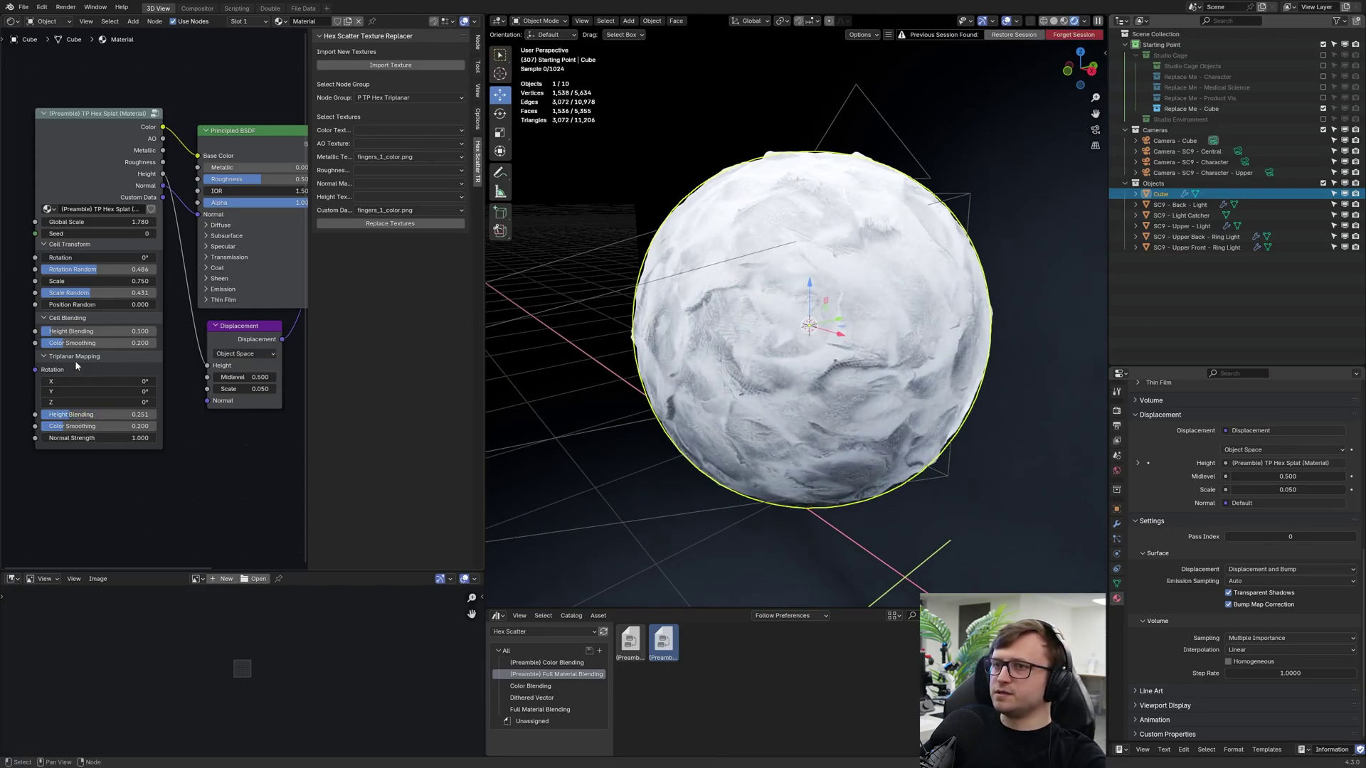
pyautogui.moveTo(78, 331)
pyautogui.mouseDown()
pyautogui.moveTo(117, 331)
pyautogui.moveTo(68, 331)
pyautogui.mouseUp()
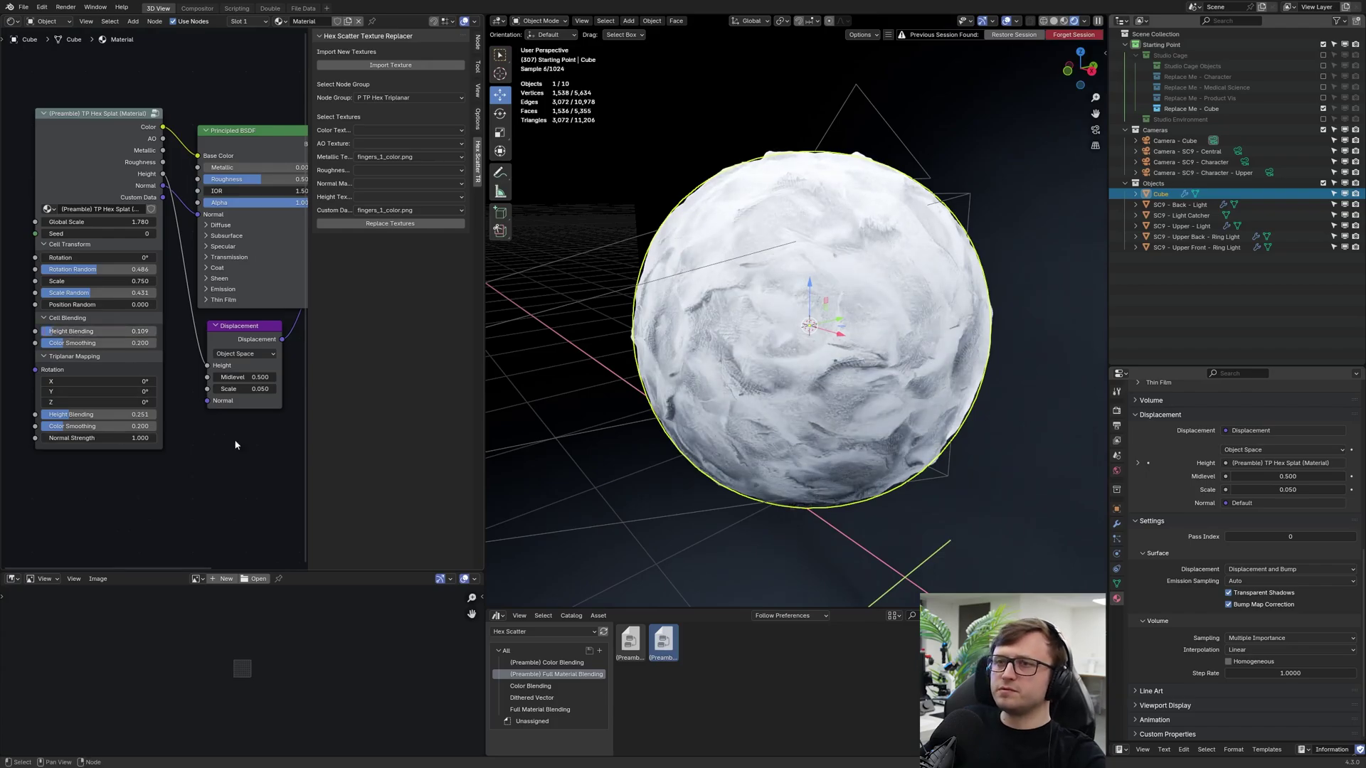
# - Rename the Hex Splat material node group as Scrape
pyautogui.scroll(-1, 236, 441)
pyautogui.moveTo(203, 440); pyautogui.dragTo(181, 439, button='middle')
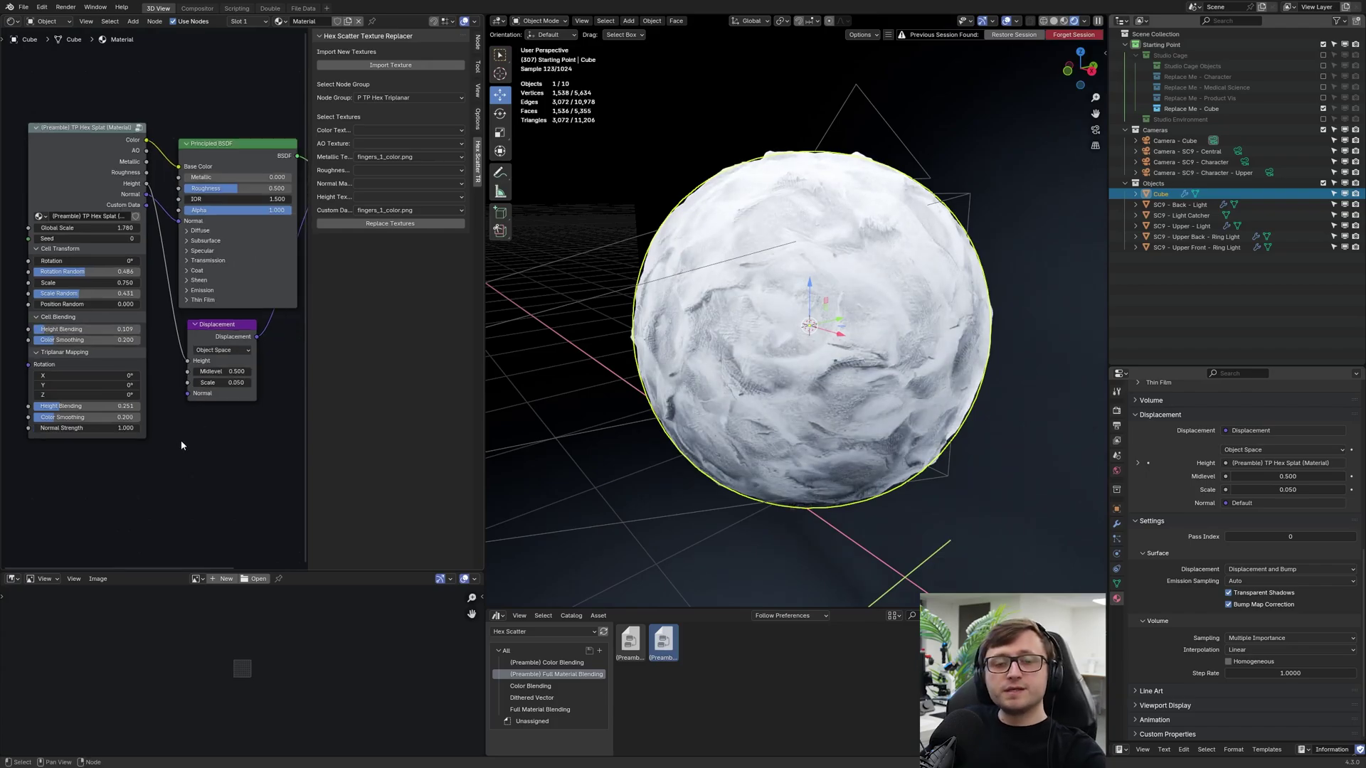
pyautogui.click(82, 216)
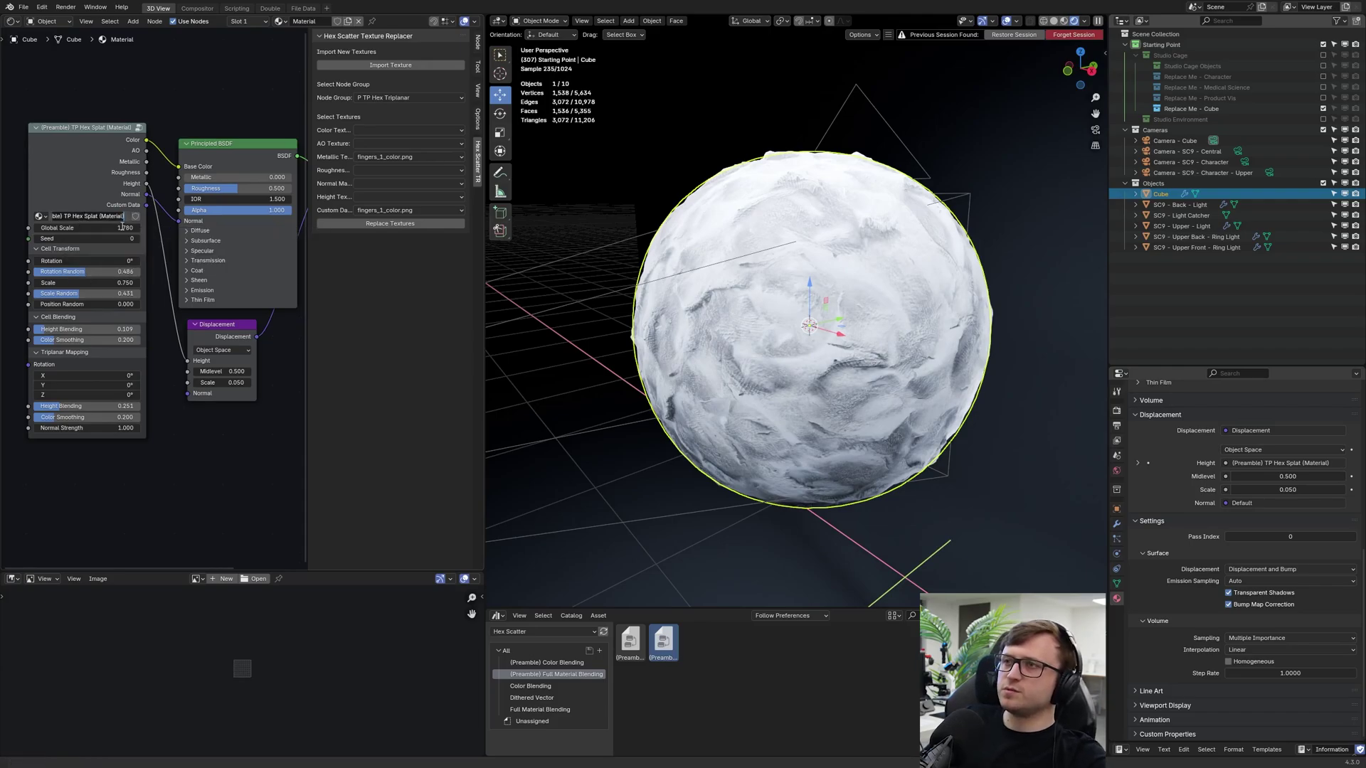
pyautogui.write('Scrape')
pyautogui.press('Return')
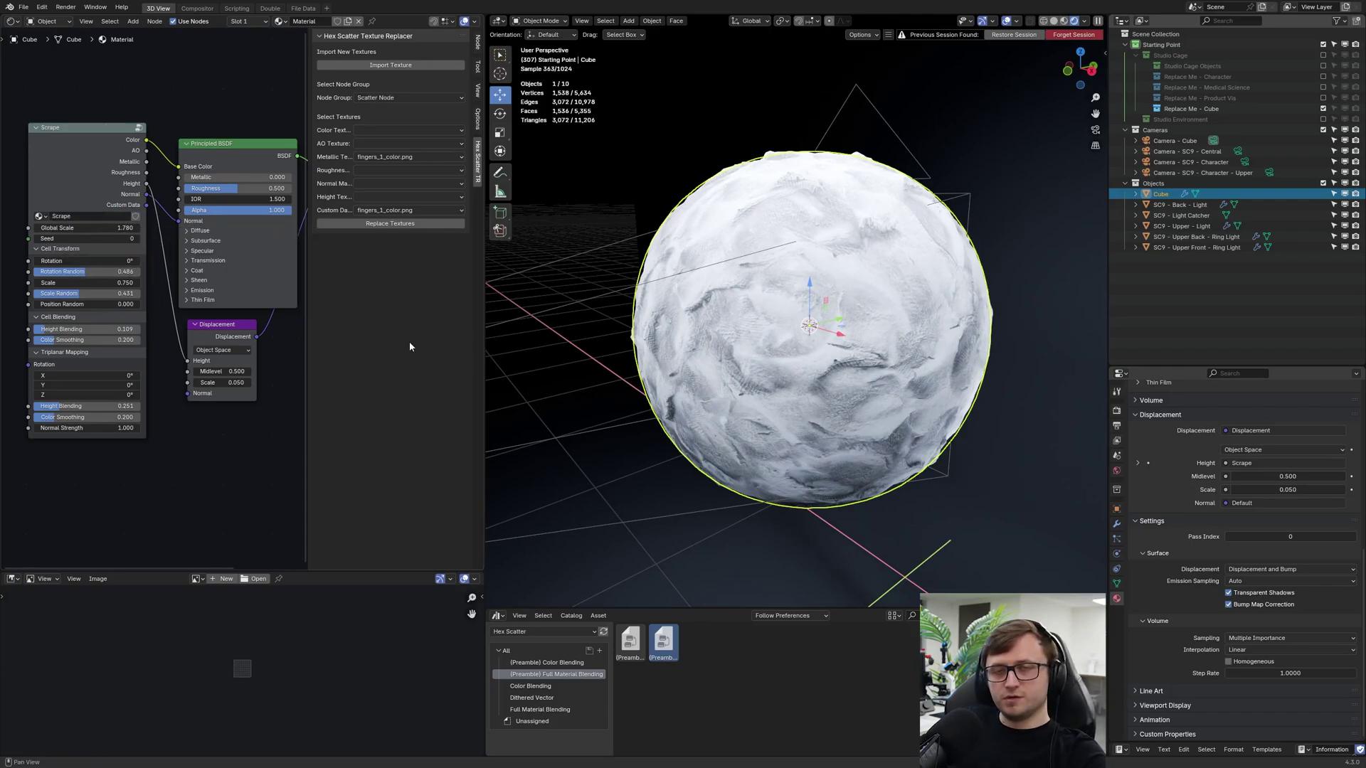
# - Import the scrape_1 ao, color, height, normal and roughness PNG textures from the Sources folder with the add-on
pyautogui.click(367, 65)
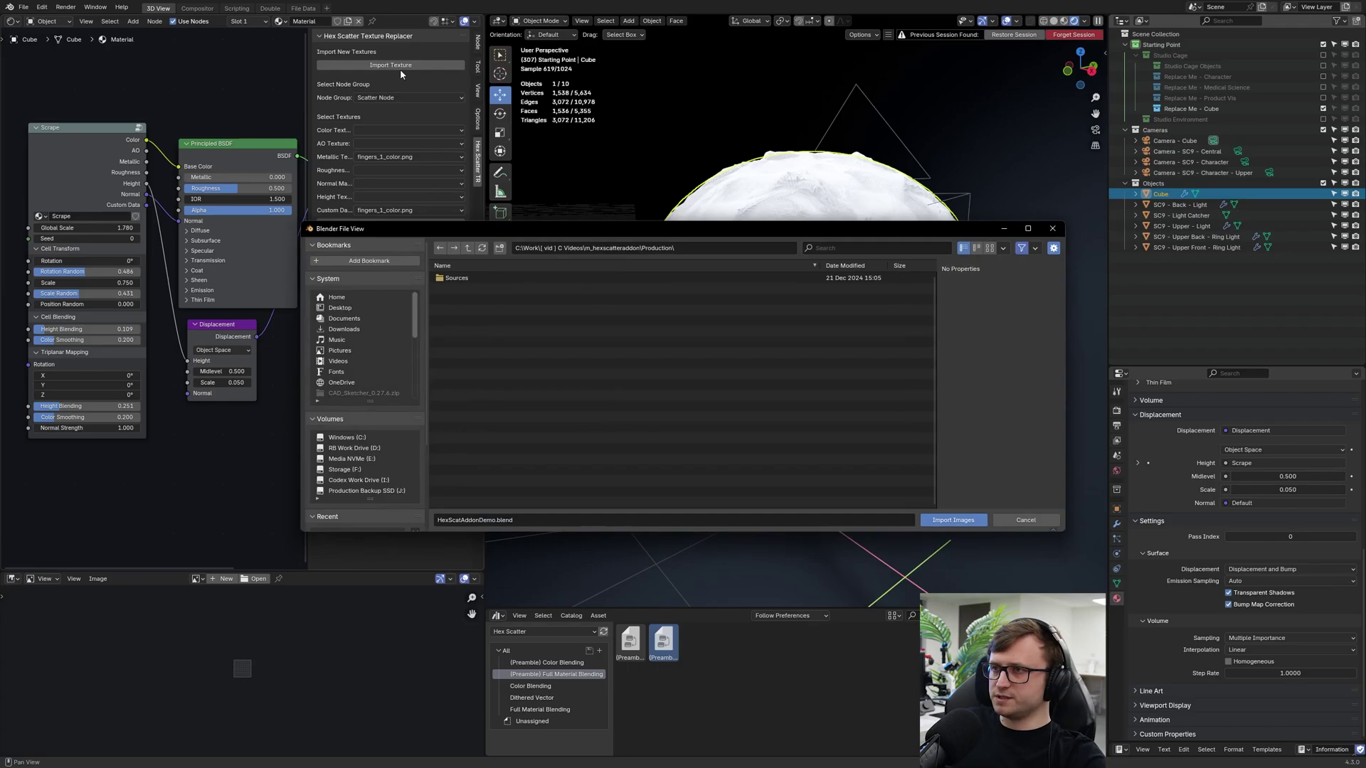
pyautogui.doubleClick(456, 278)
pyautogui.click(475, 343)
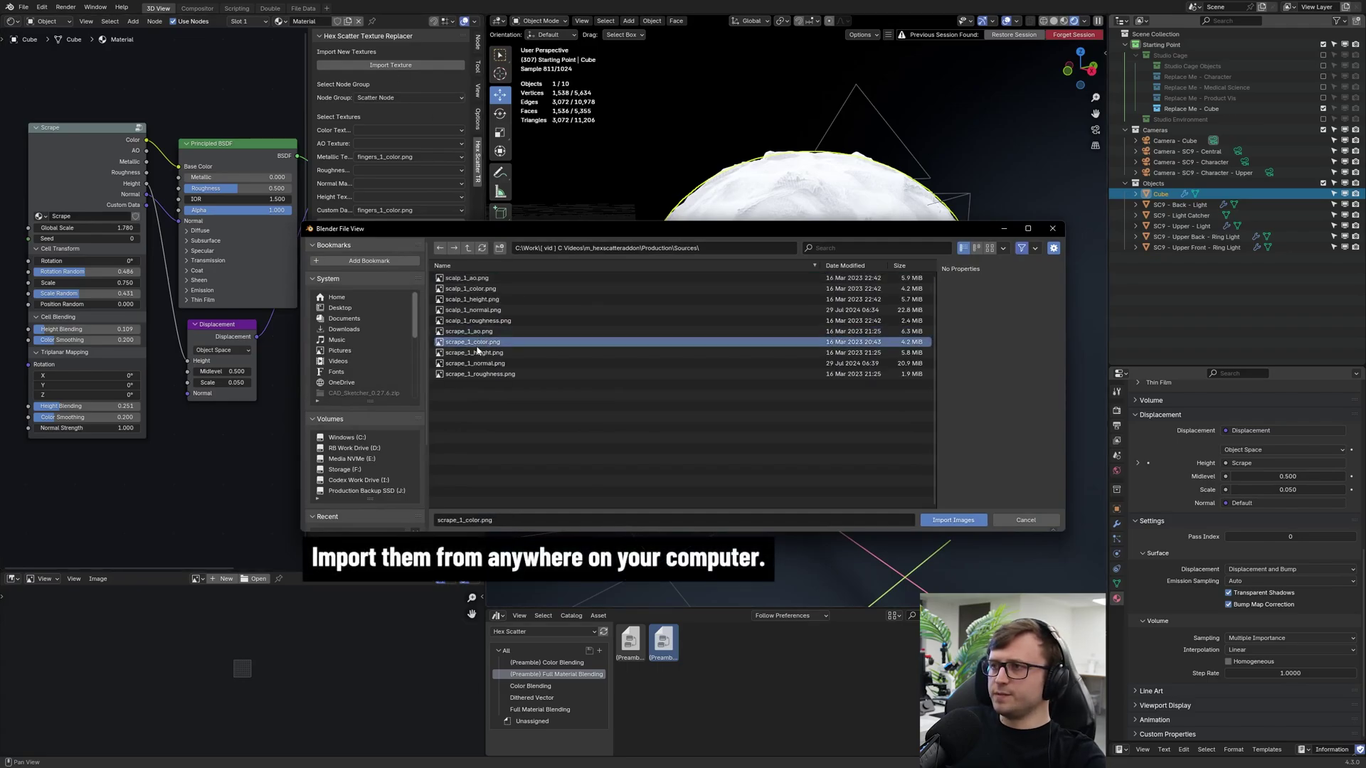
pyautogui.click(468, 332)
pyautogui.keyDown('shift'); pyautogui.click(481, 374); pyautogui.keyUp('shift')
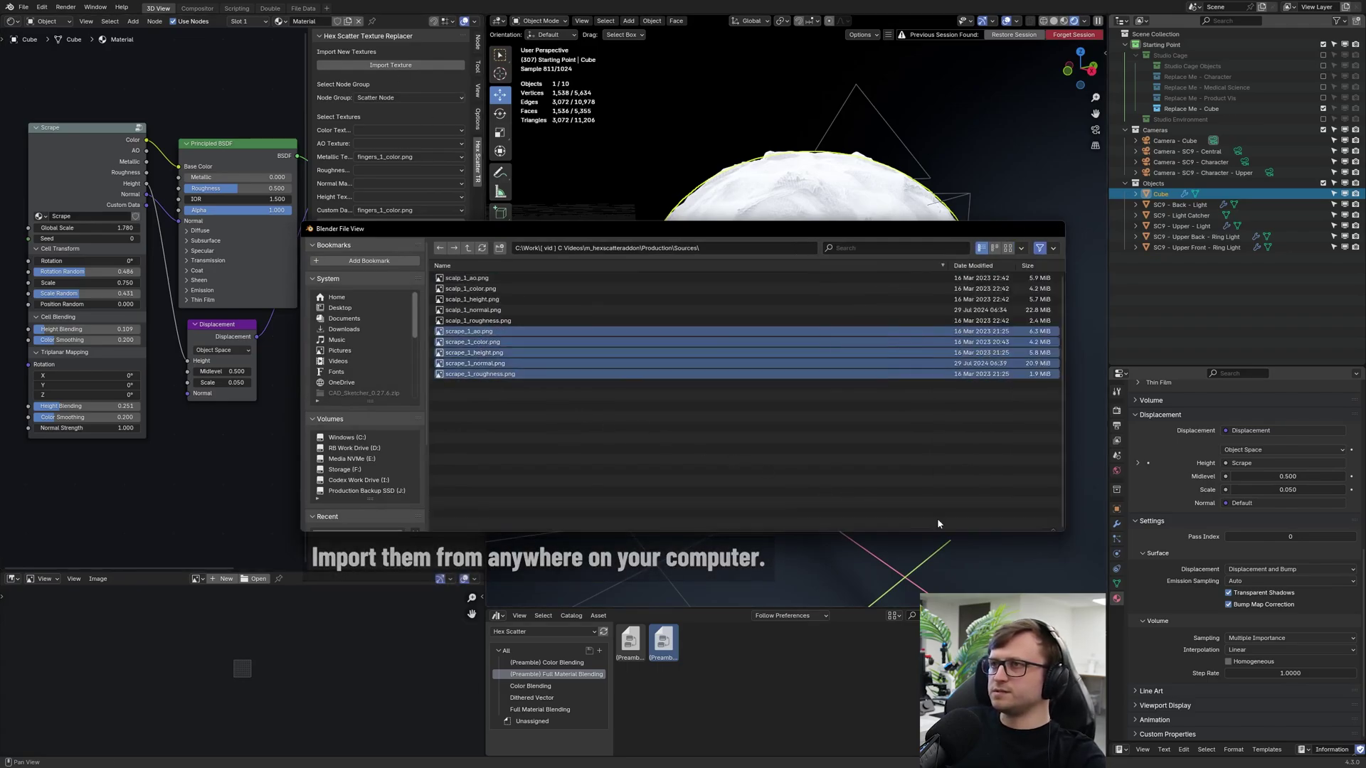
pyautogui.click(937, 523)
# - Assign scrape_1_color.png as the color texture and scrape_1_ao.png as the AO texture in the texture replacer
pyautogui.click(416, 130)
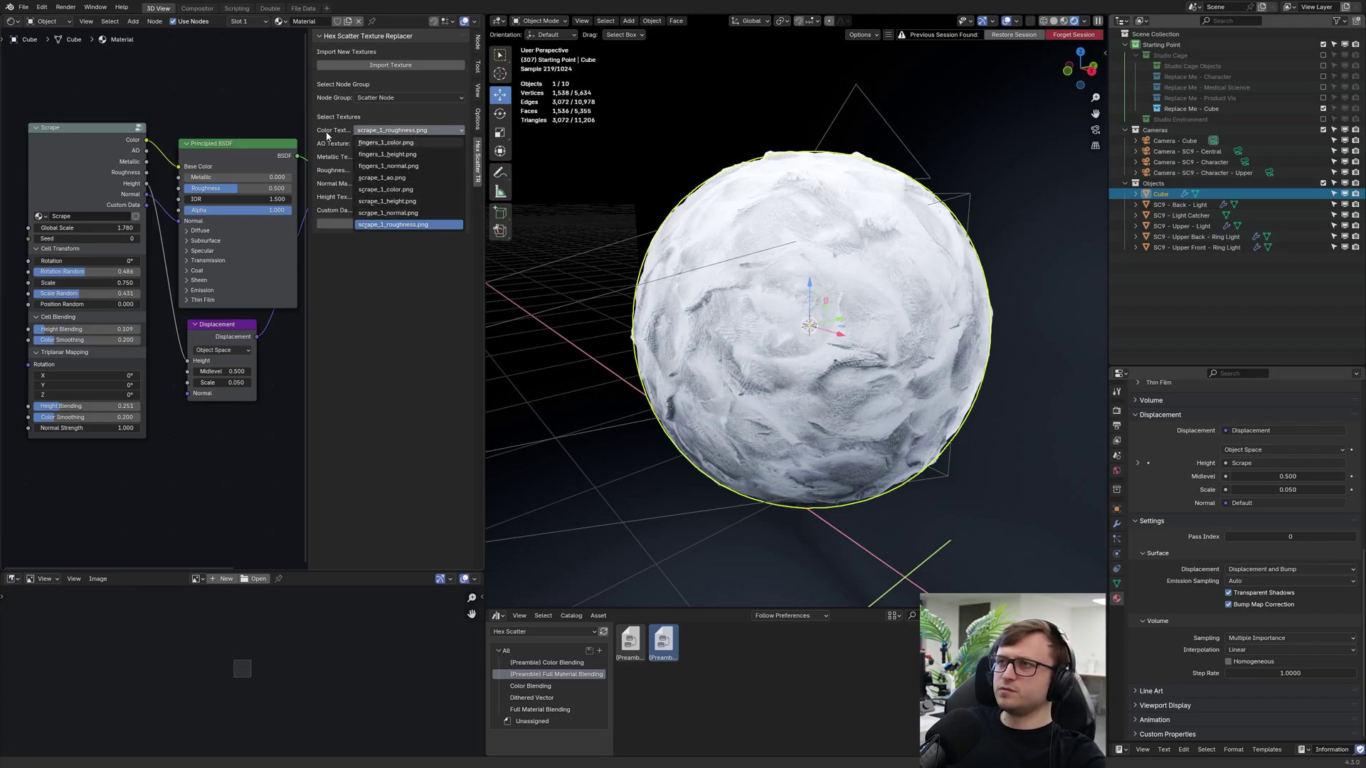
pyautogui.click(397, 190)
pyautogui.click(409, 143)
pyautogui.click(388, 191)
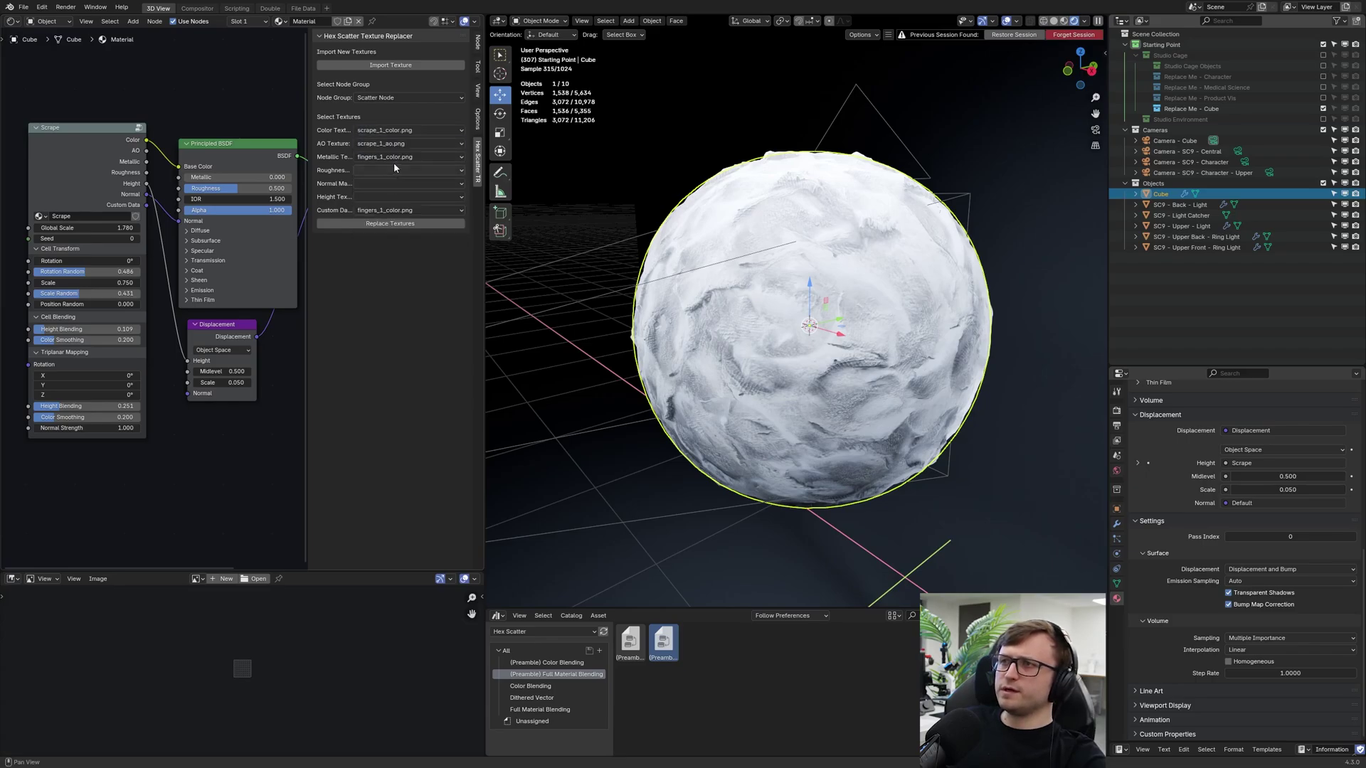
pyautogui.click(399, 156)
pyautogui.click(393, 158)
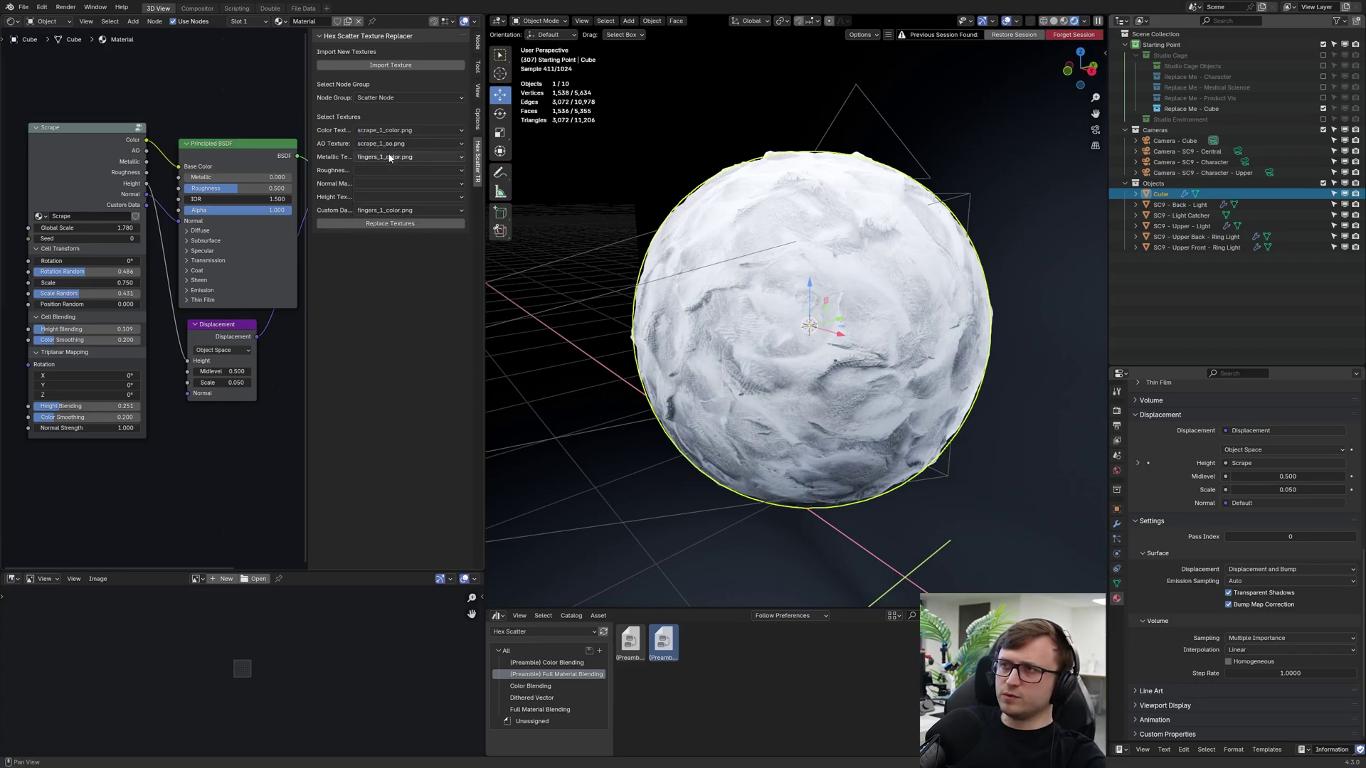
pyautogui.click(404, 157)
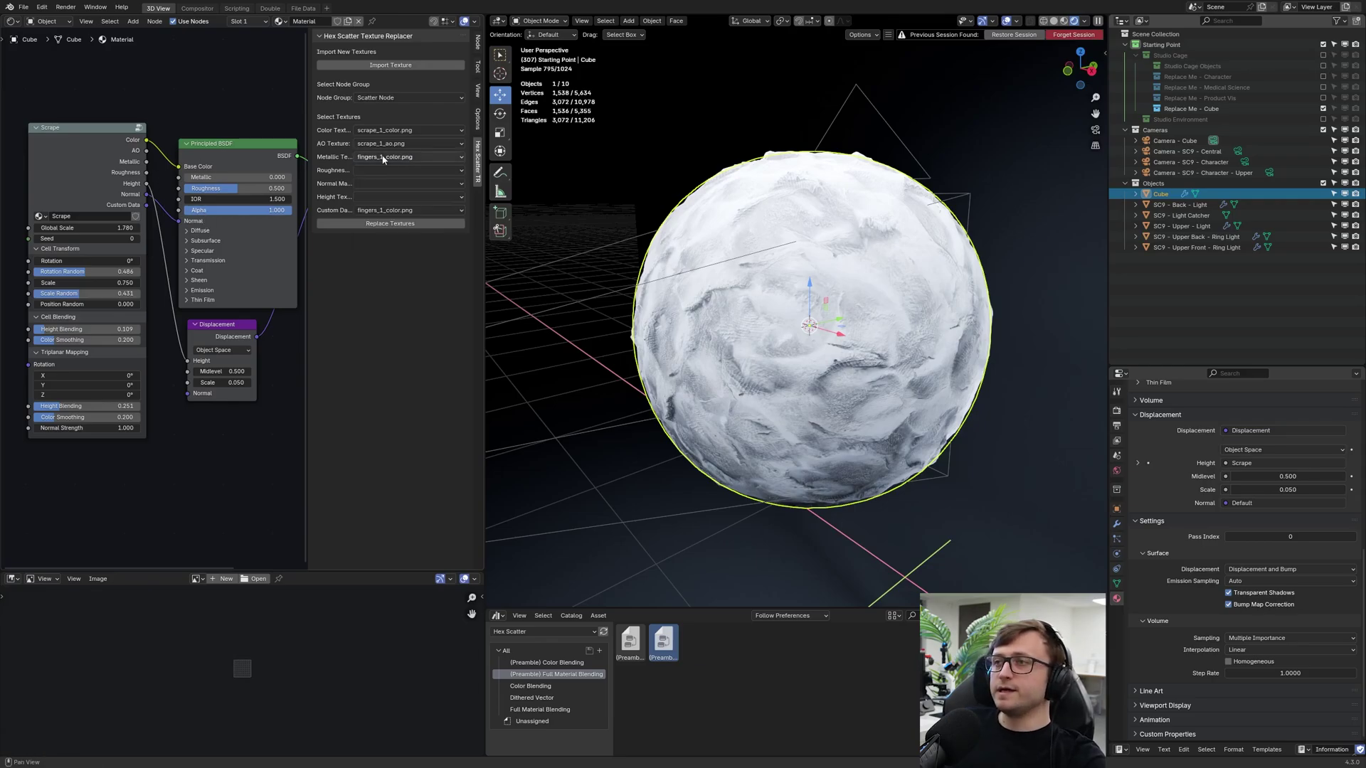
pyautogui.click(409, 156)
pyautogui.press('Escape')
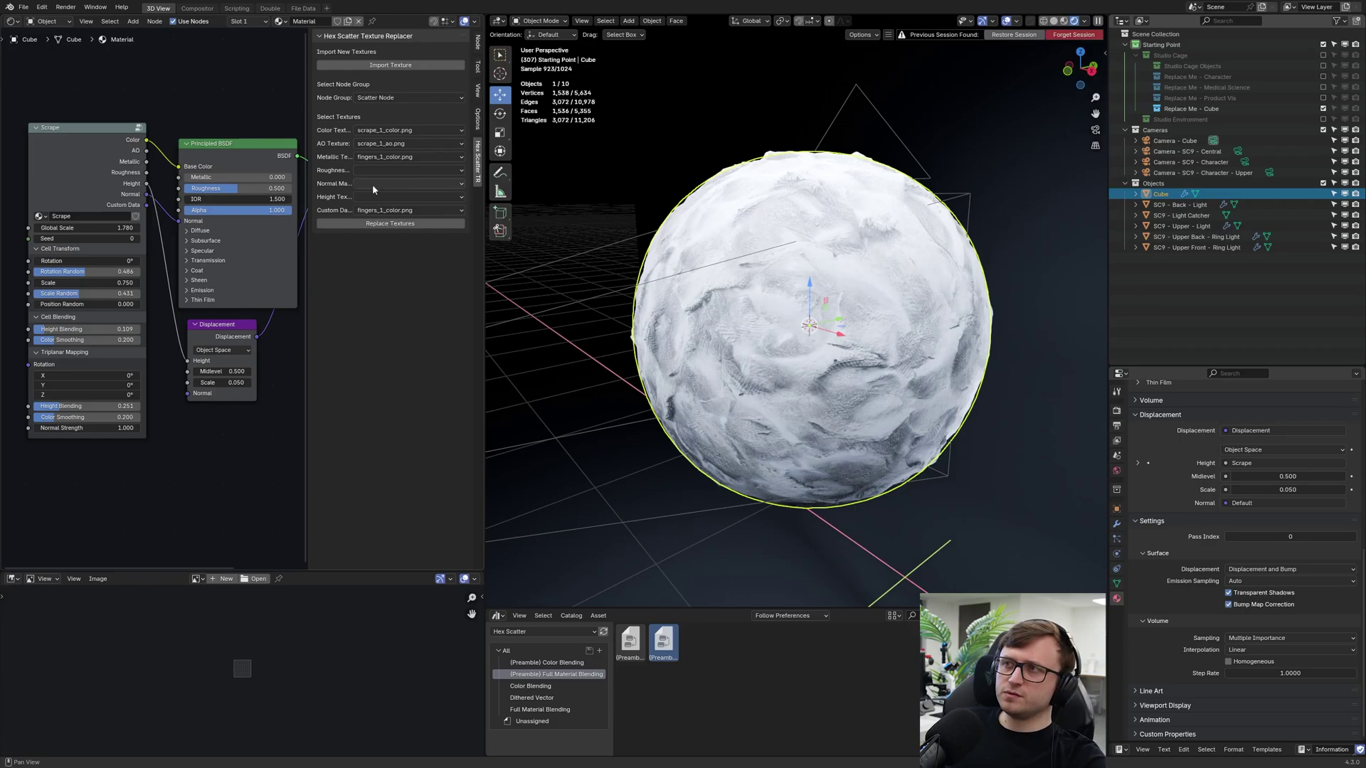
# - Assign scrape_1_roughness.png, scrape_1_normal.png and scrape_1_height.png as the roughness, normal map and height textures
pyautogui.click(409, 170)
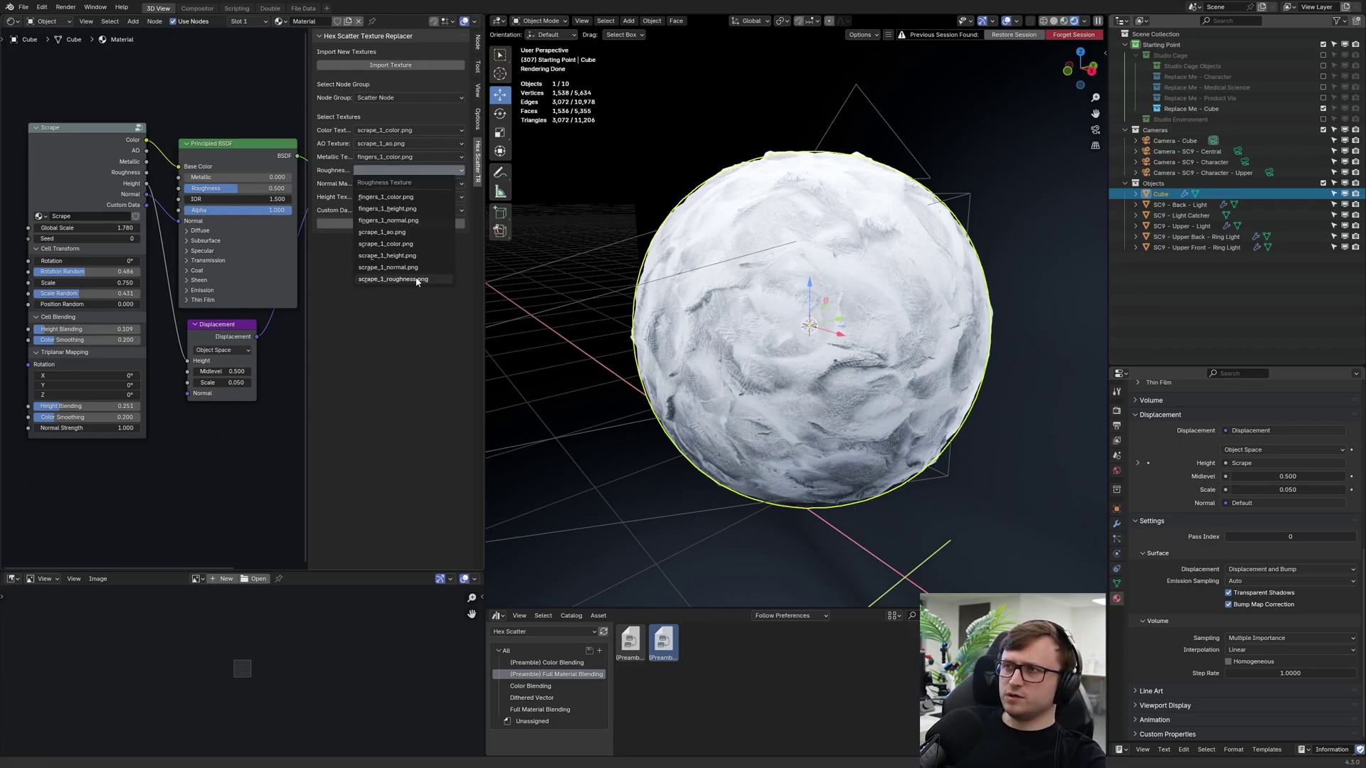
pyautogui.click(393, 279)
pyautogui.click(409, 184)
pyautogui.click(407, 281)
pyautogui.click(409, 196)
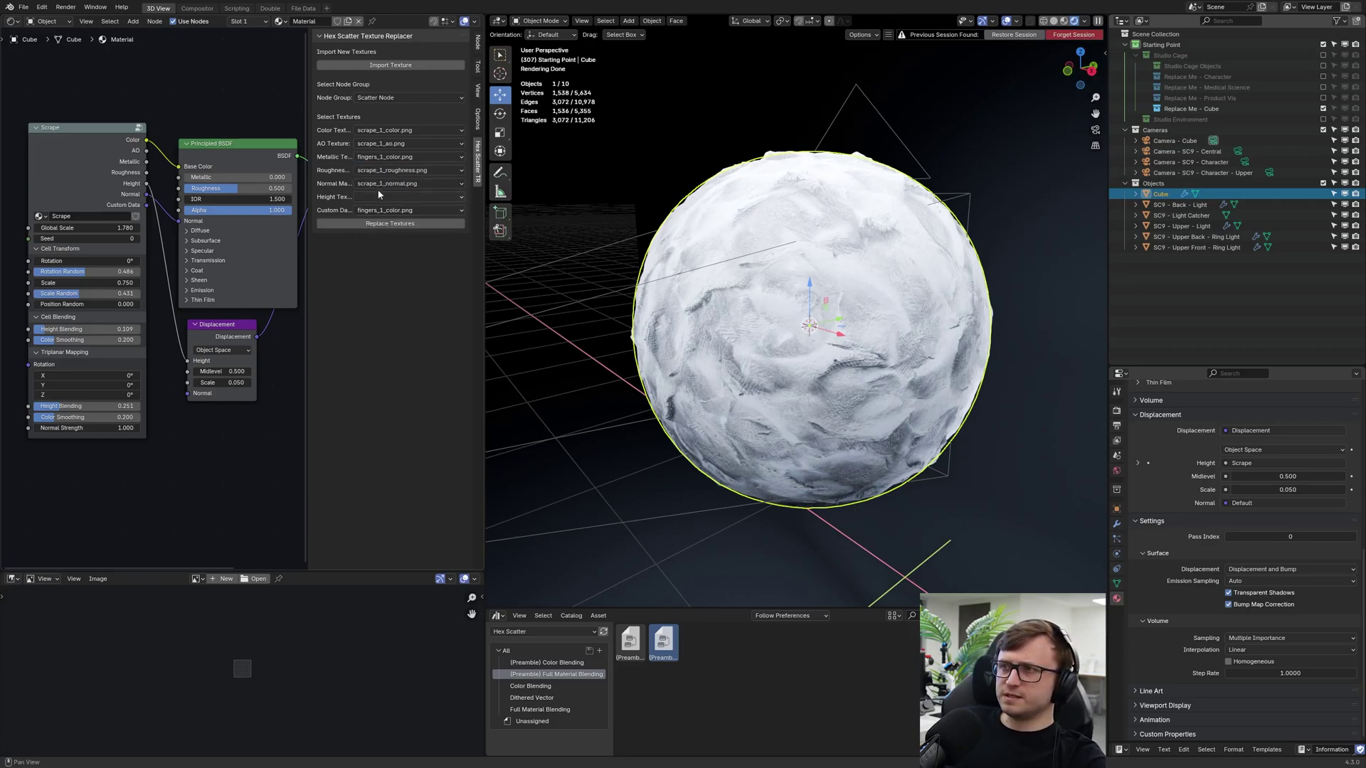
pyautogui.click(404, 282)
pyautogui.click(404, 210)
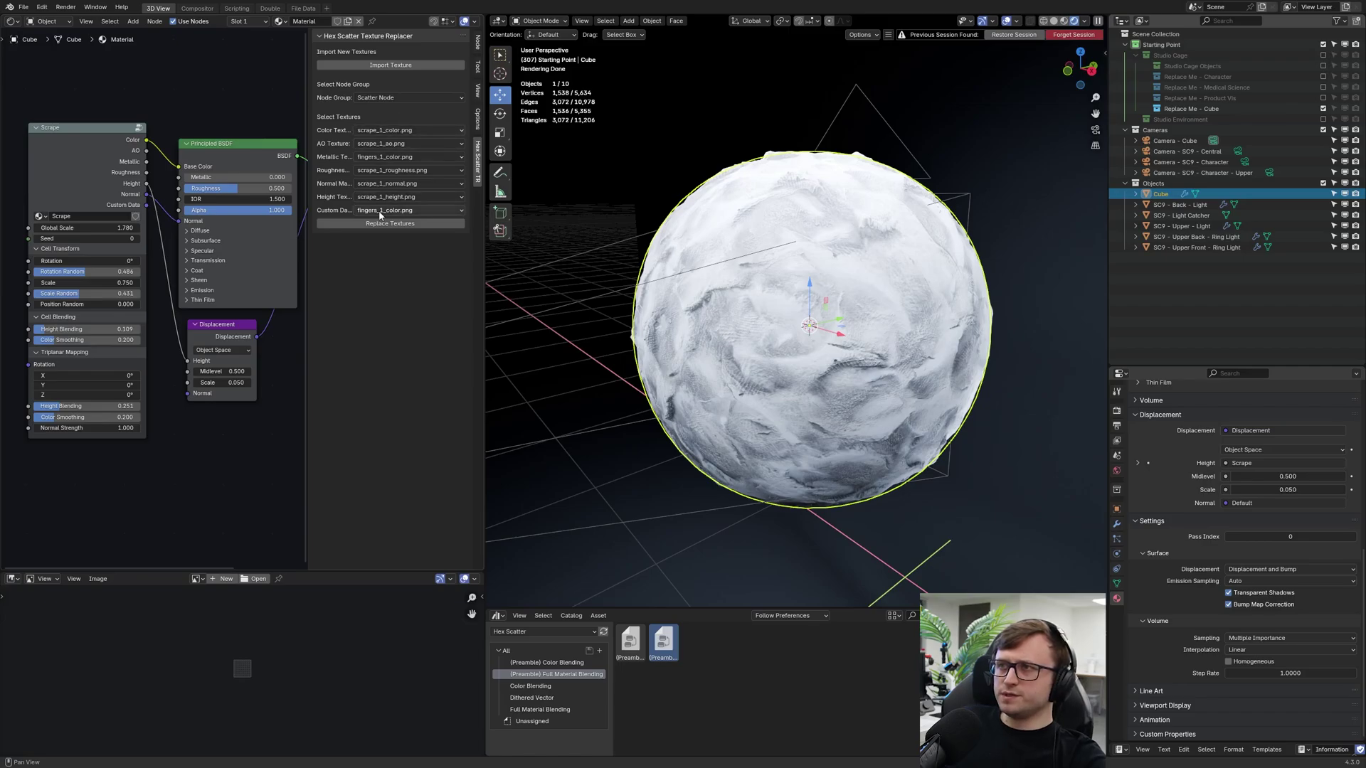
pyautogui.click(391, 218)
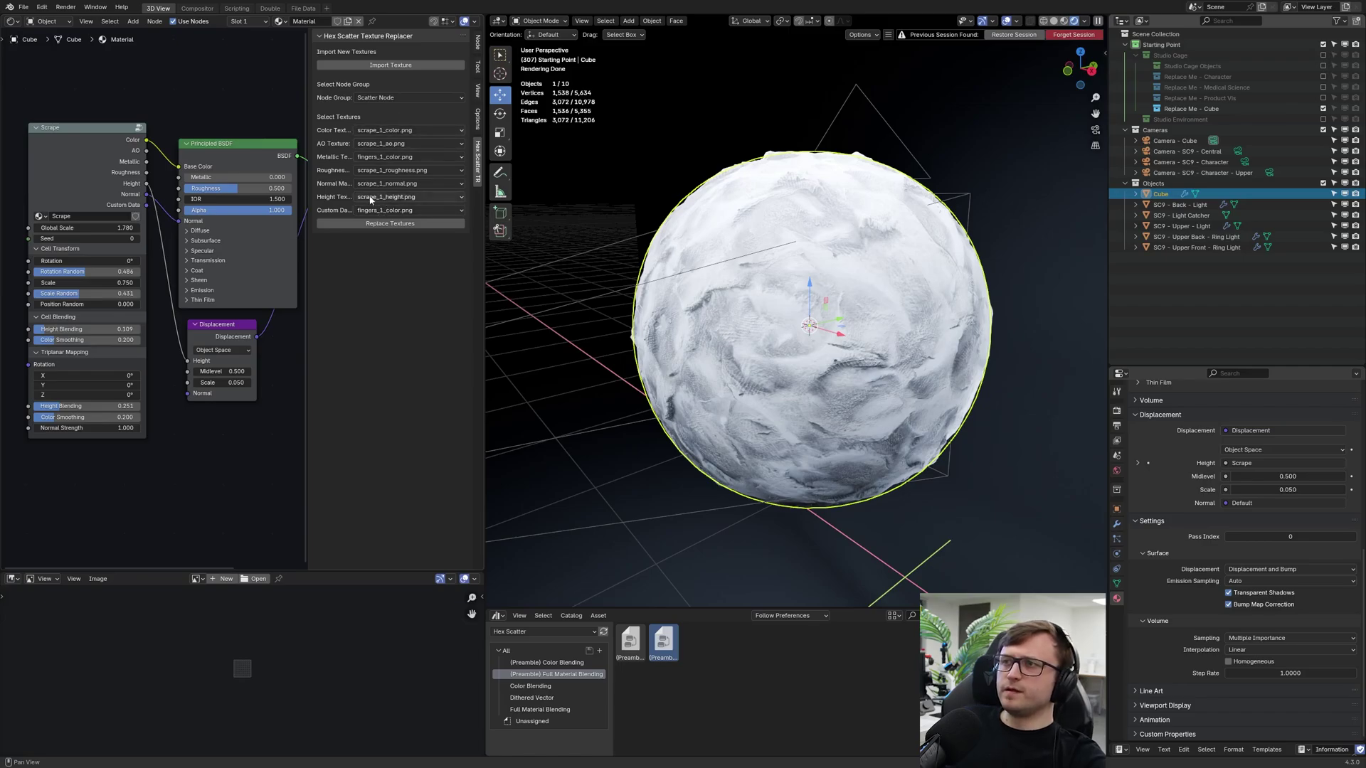
# - Target the Scrape node group and replace its textures with the chosen scrape_1 images
pyautogui.click(370, 99)
pyautogui.click(370, 98)
pyautogui.click(370, 98)
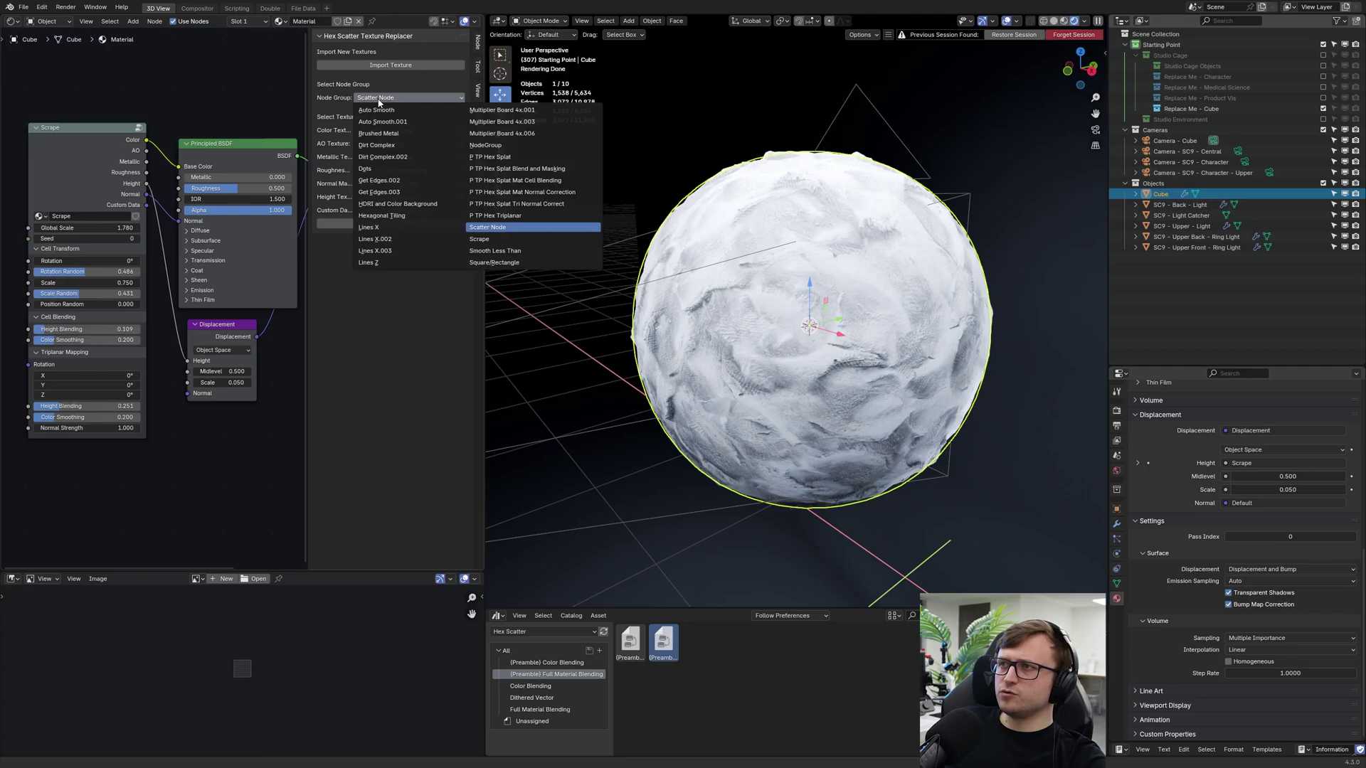
pyautogui.click(479, 239)
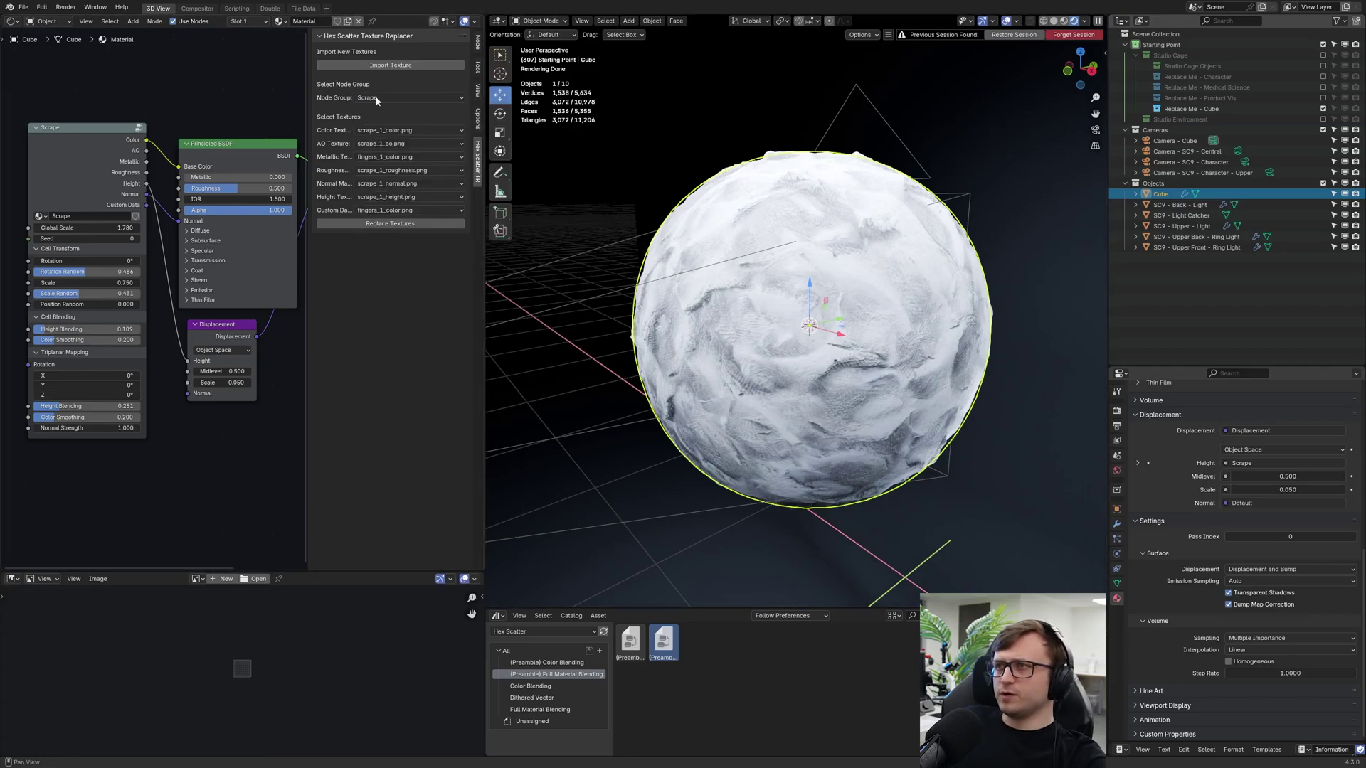
pyautogui.click(390, 224)
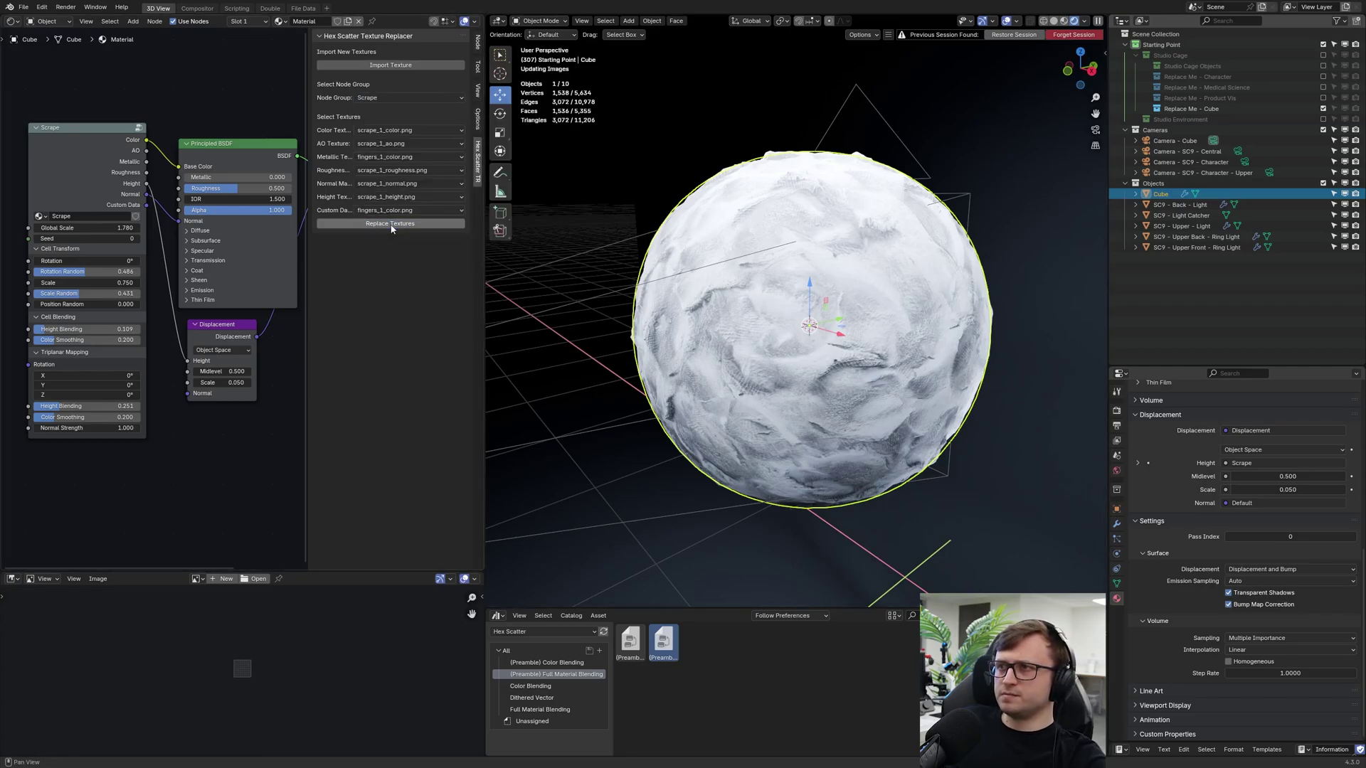
# - Examine the replaced textures on the rounded cube and the image texture nodes inside the Scrape group
pyautogui.moveTo(684, 384); pyautogui.dragTo(748, 373, button='middle')
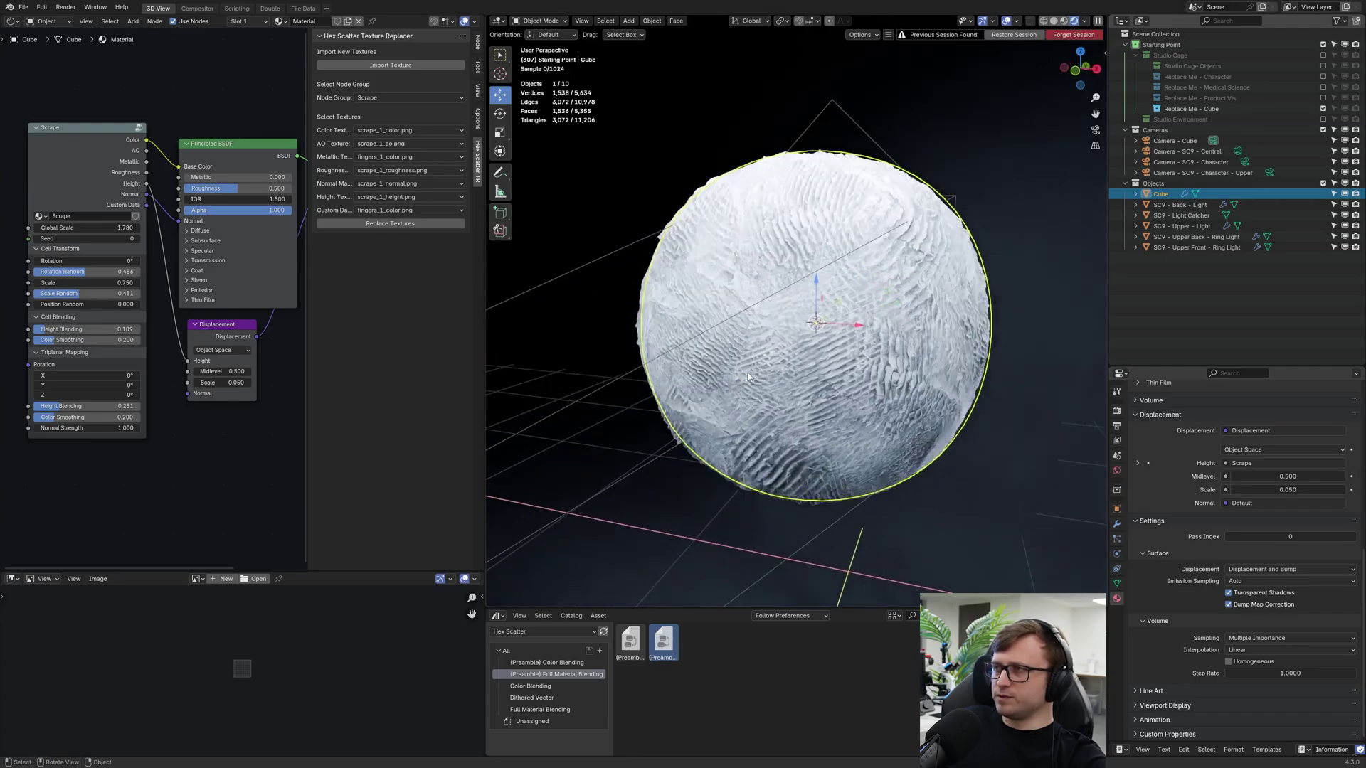
pyautogui.hotkey('alt', 'a')
pyautogui.click(107, 185)
pyautogui.press('Tab')
pyautogui.keyDown('shift'); pyautogui.scroll(-10, 163, 270); pyautogui.keyUp('shift')
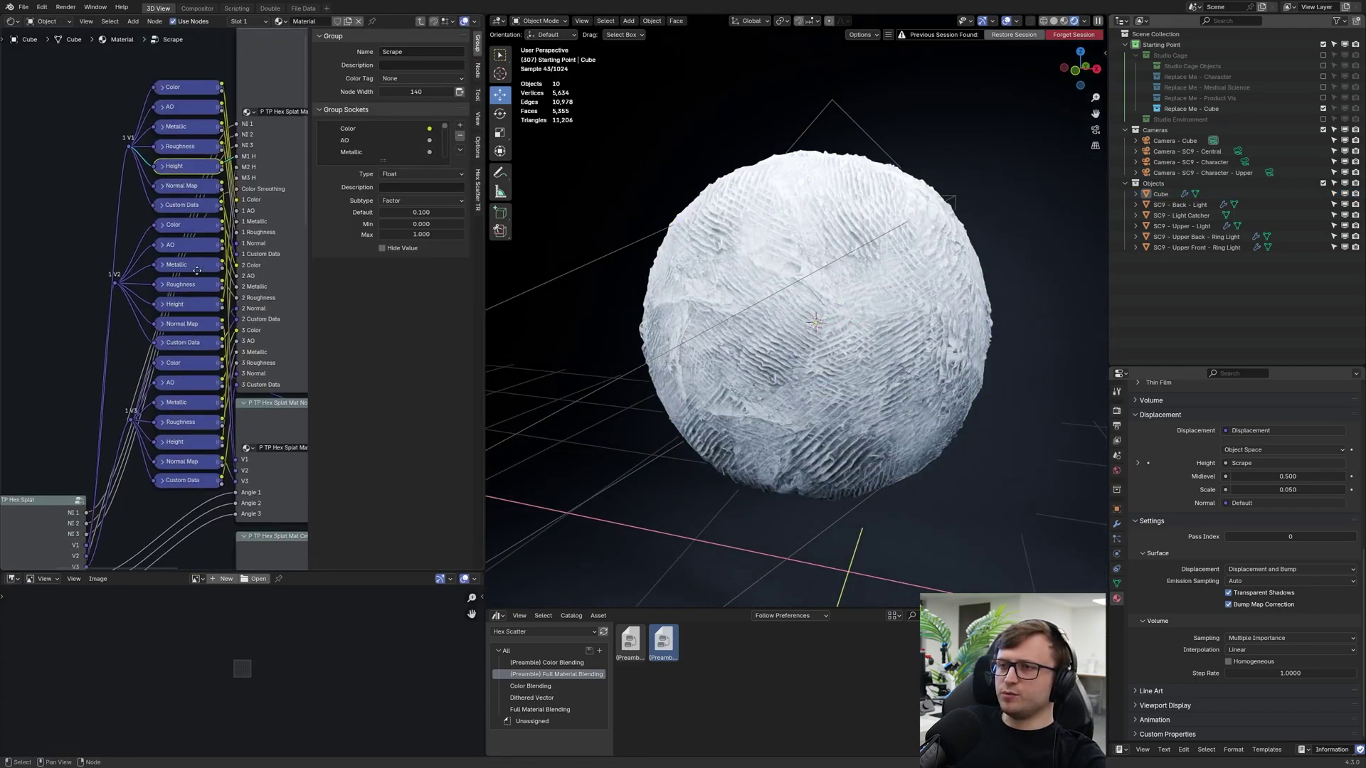
pyautogui.keyDown('shift'); pyautogui.scroll(-10, 187, 333); pyautogui.keyUp('shift')
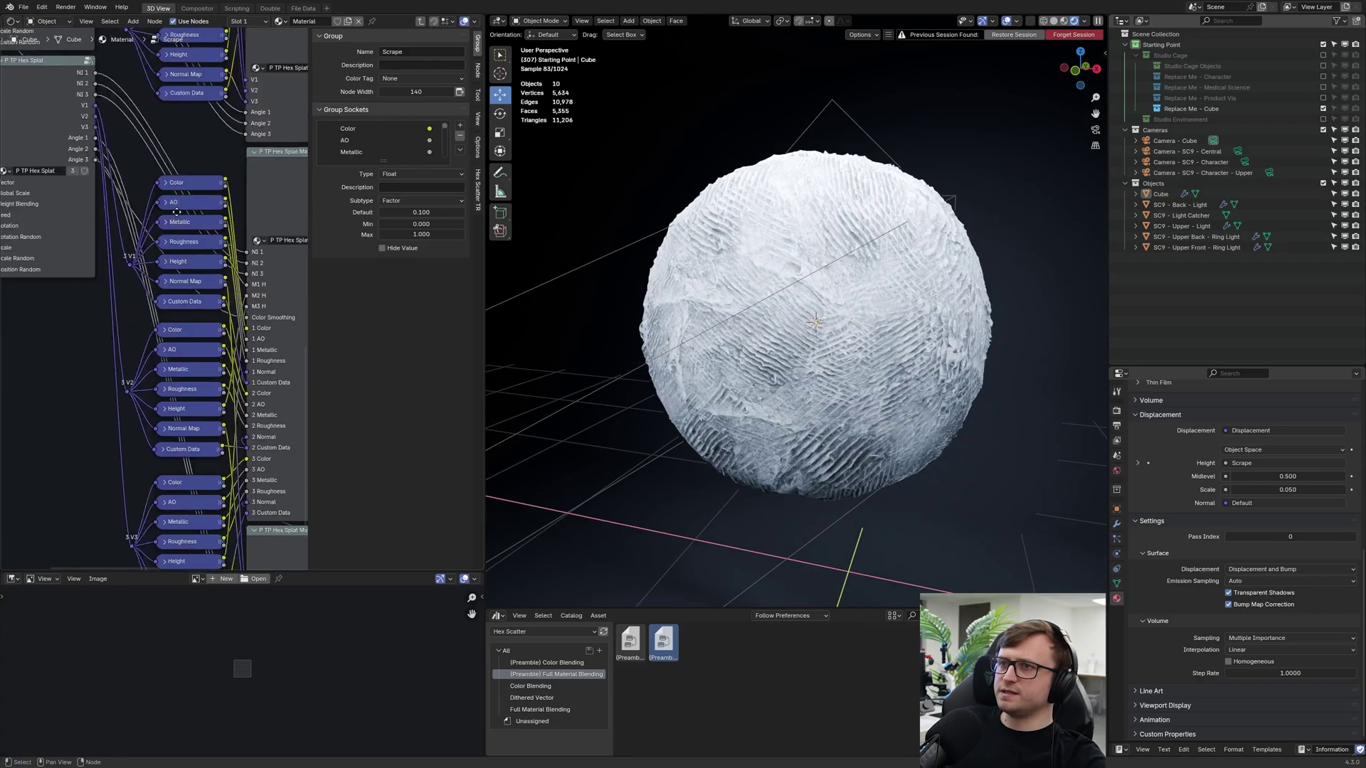
pyautogui.press('Tab')
pyautogui.click(163, 424)
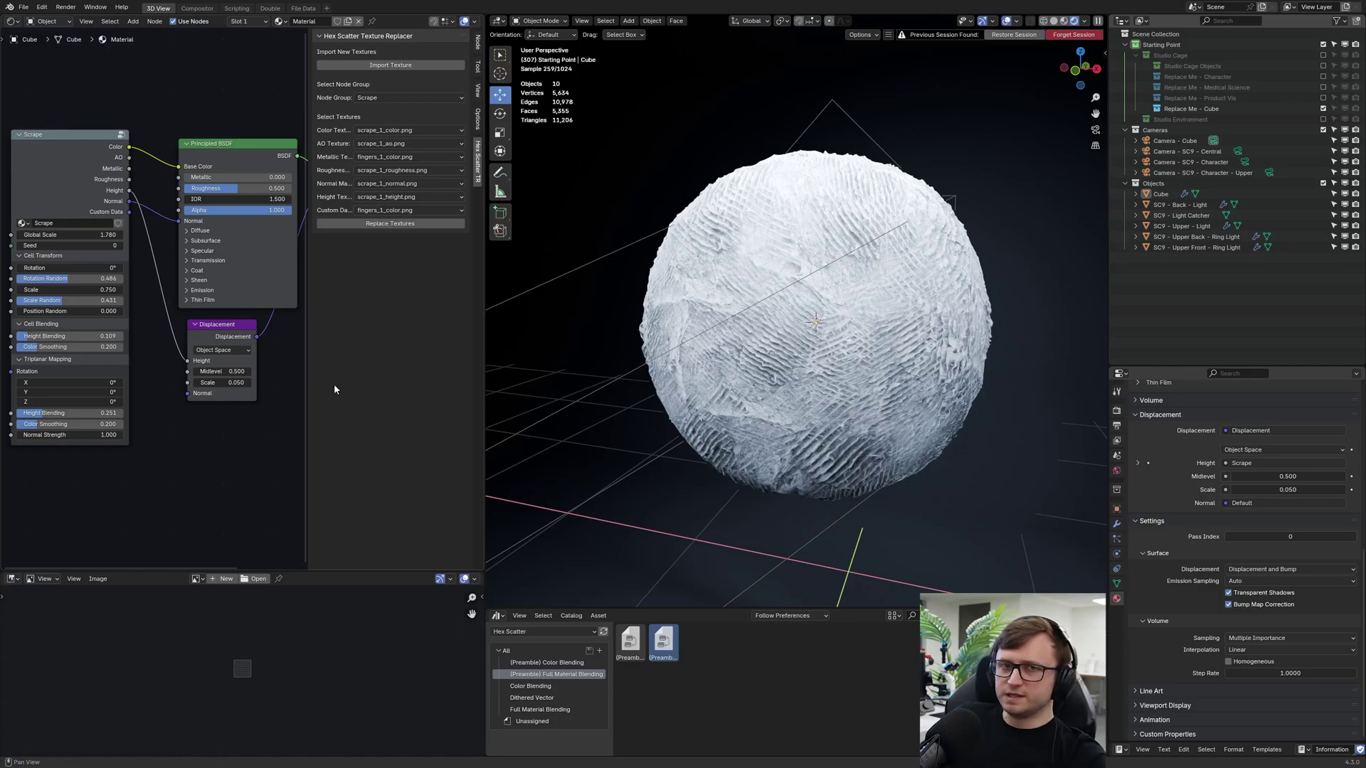
# - Widen the add-on's sidebar slightly and move the Scrape group node farther away from the Principled BSDF
pyautogui.moveTo(307, 420); pyautogui.dragTo(334, 411)
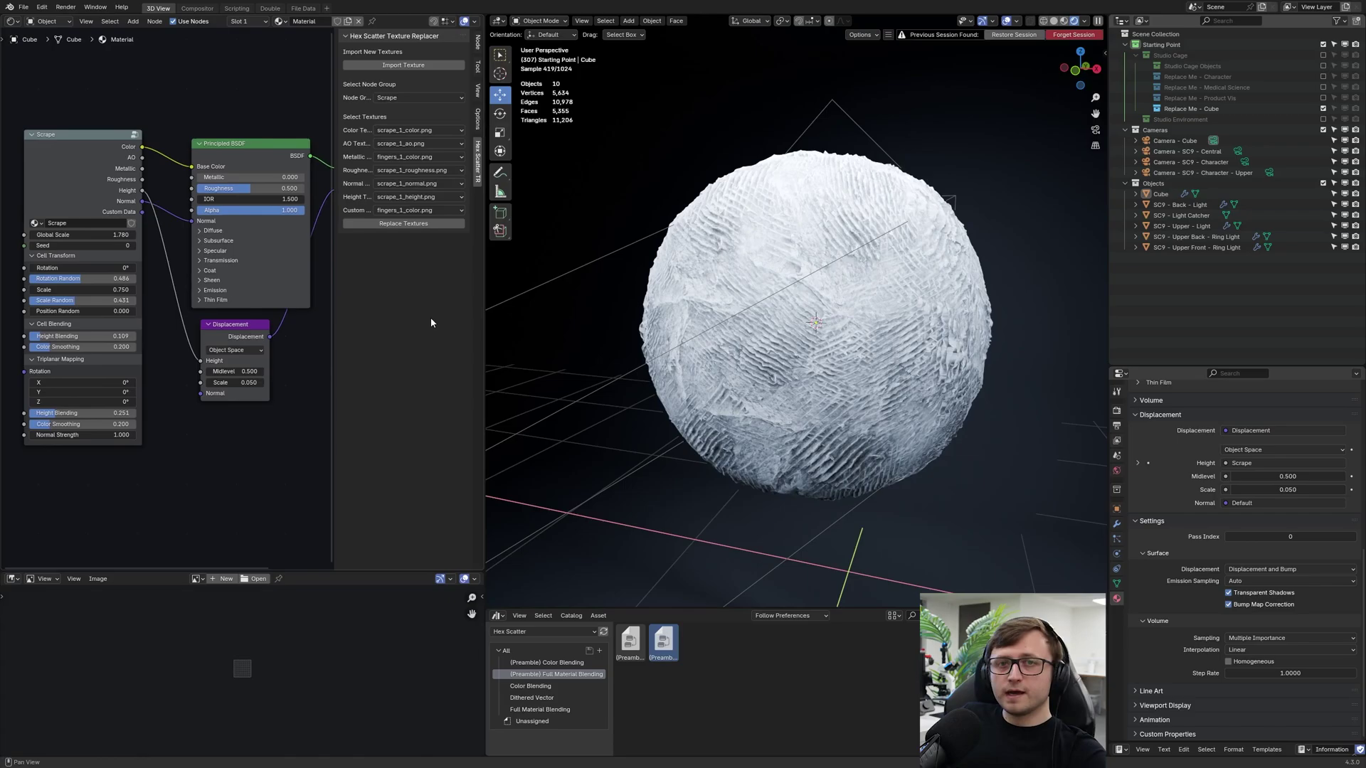
pyautogui.moveTo(140, 381); pyautogui.dragTo(250, 390, button='middle')
pyautogui.scroll(-1, 249, 390)
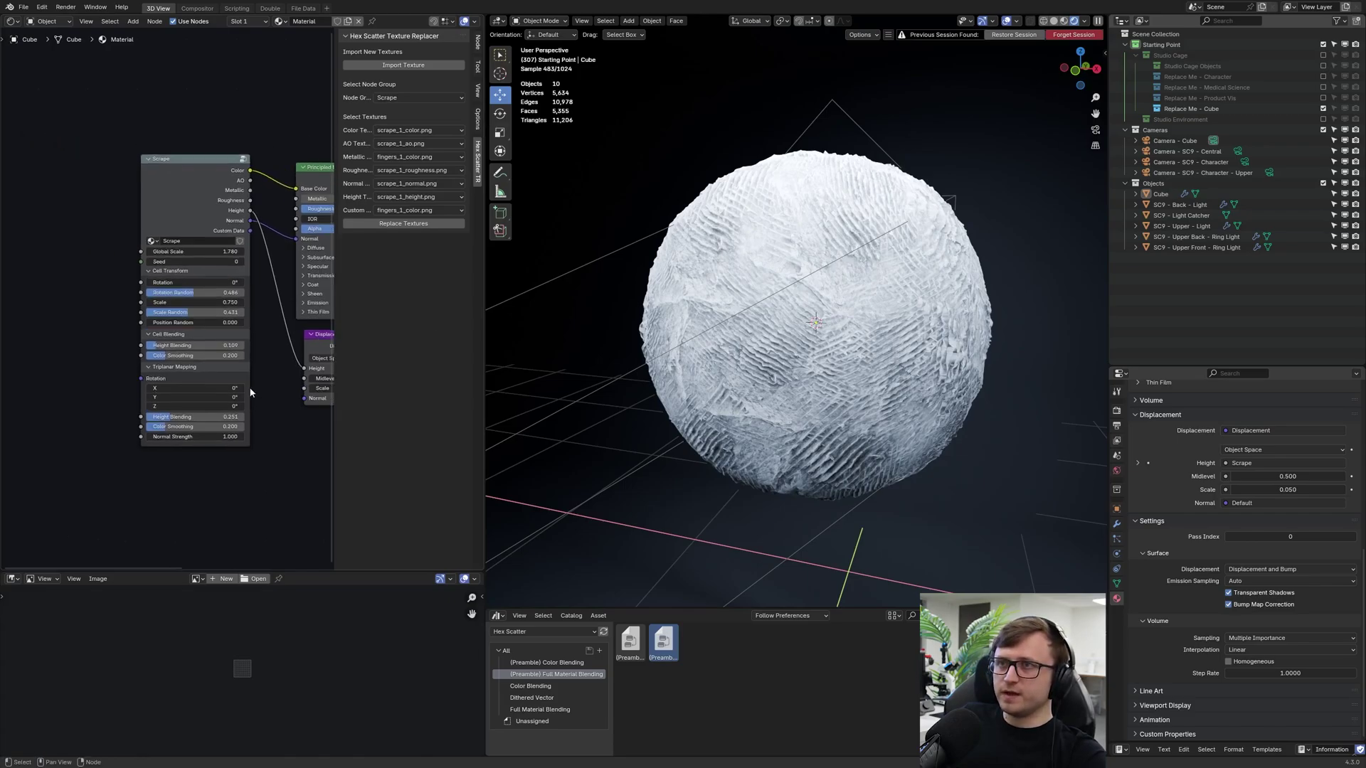
pyautogui.moveTo(189, 184)
pyautogui.mouseDown()
pyautogui.moveTo(99, 219)
pyautogui.moveTo(209, 180)
pyautogui.mouseUp()
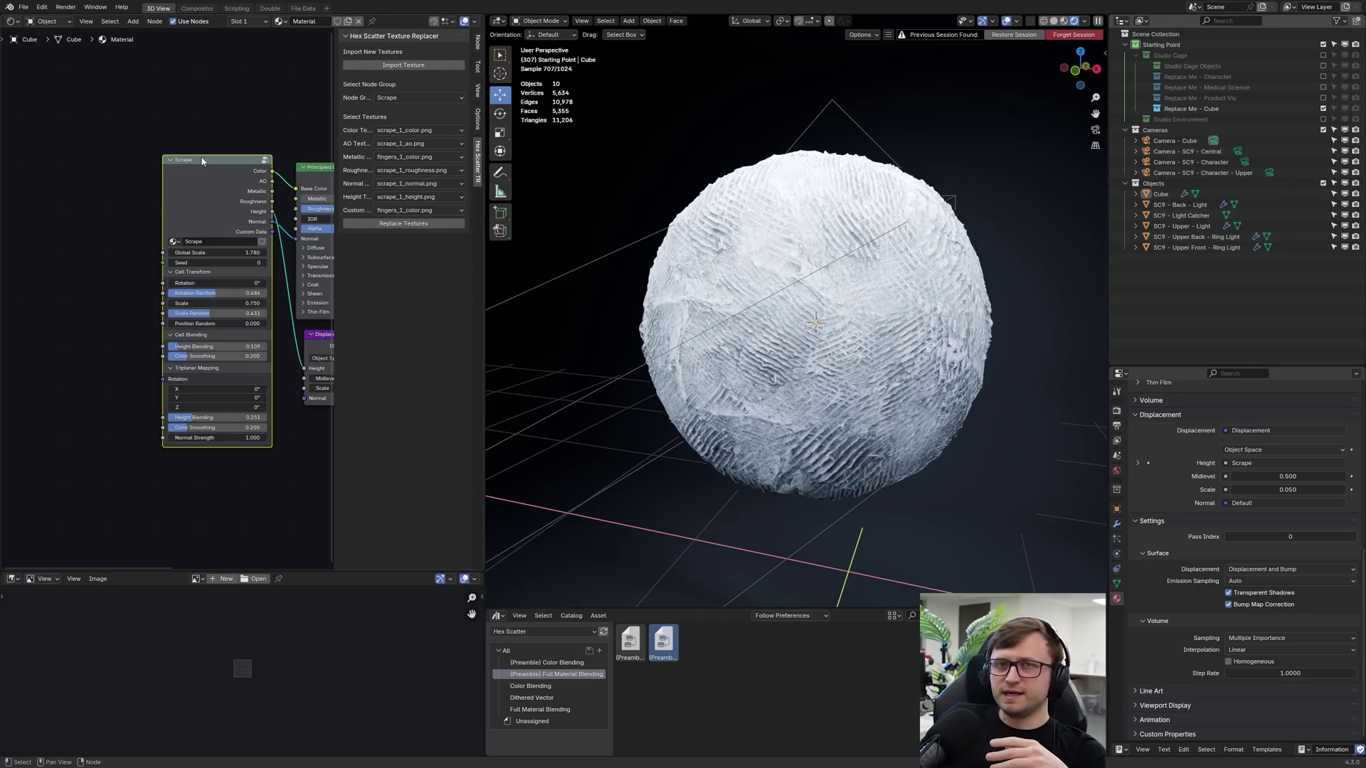
pyautogui.moveTo(210, 161); pyautogui.dragTo(173, 165)
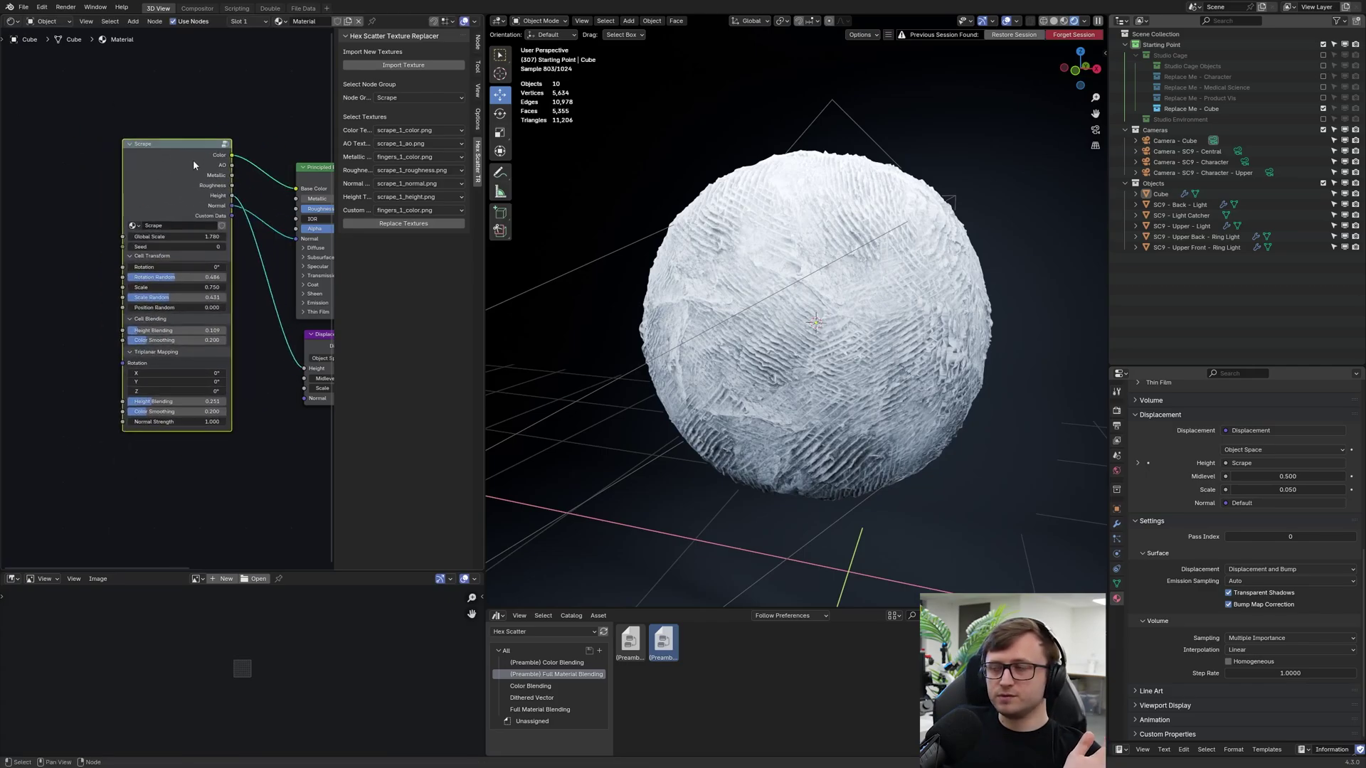
pyautogui.click(783, 298)
pyautogui.press('r')
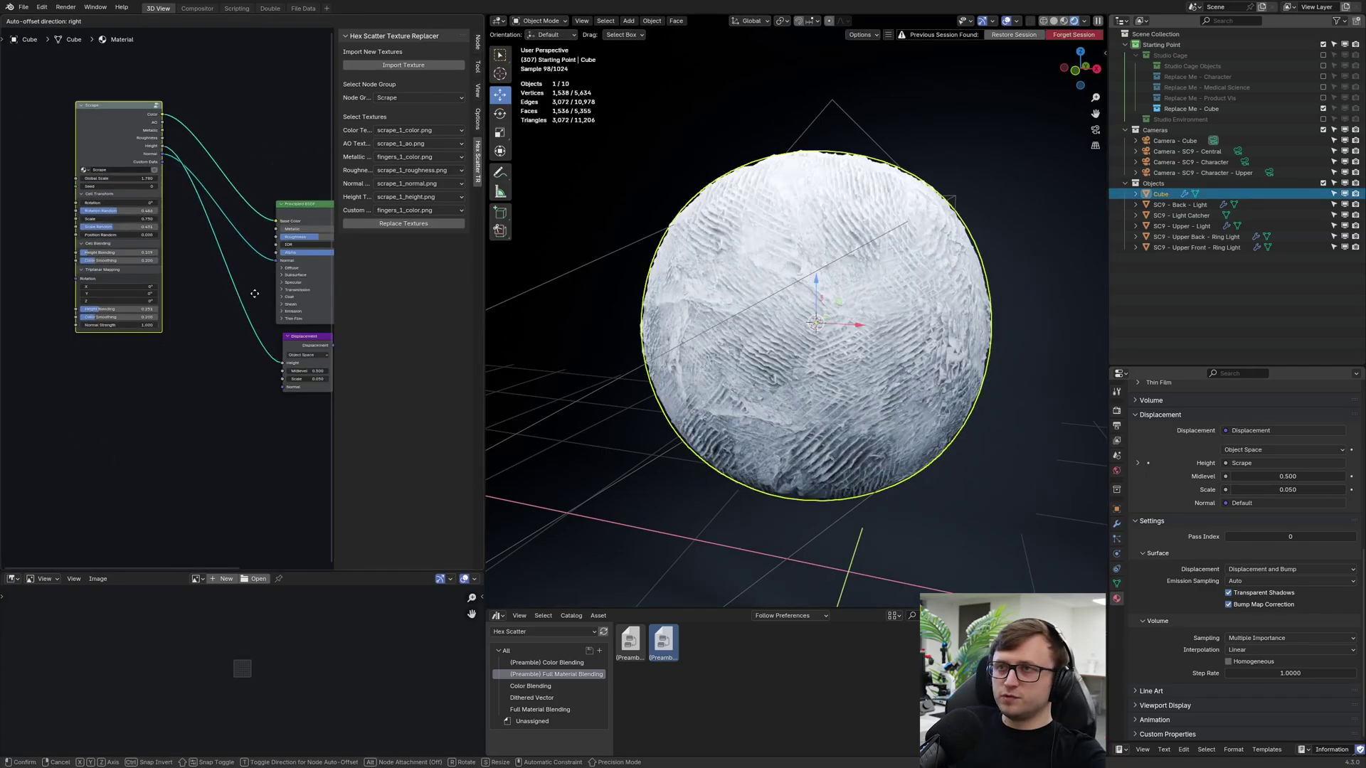
pyautogui.click(171, 211)
# - Duplicate the Scrape group node below the original, make the copy single-user and name it New
pyautogui.hotkey('shift', 'd')
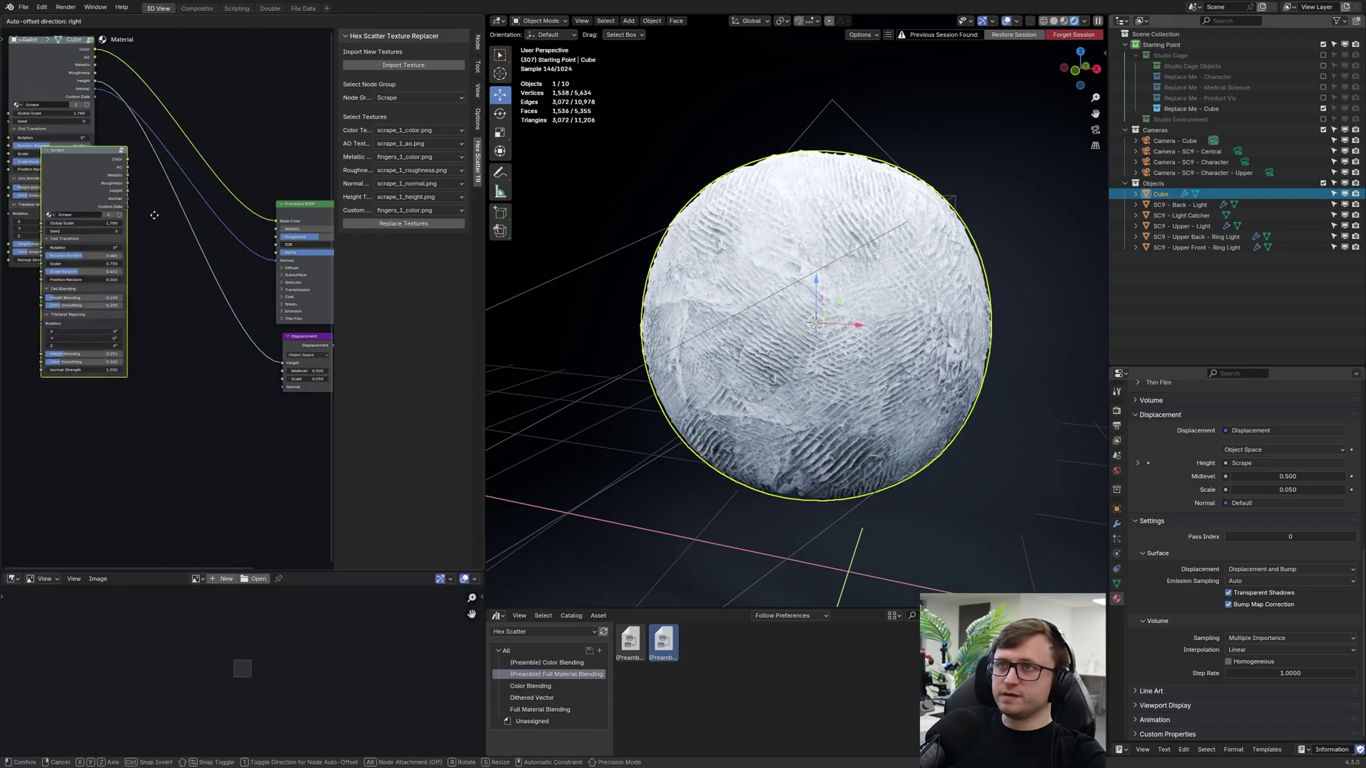
pyautogui.click(226, 346)
pyautogui.scroll(1, 214, 338)
pyautogui.scroll(1, 202, 330)
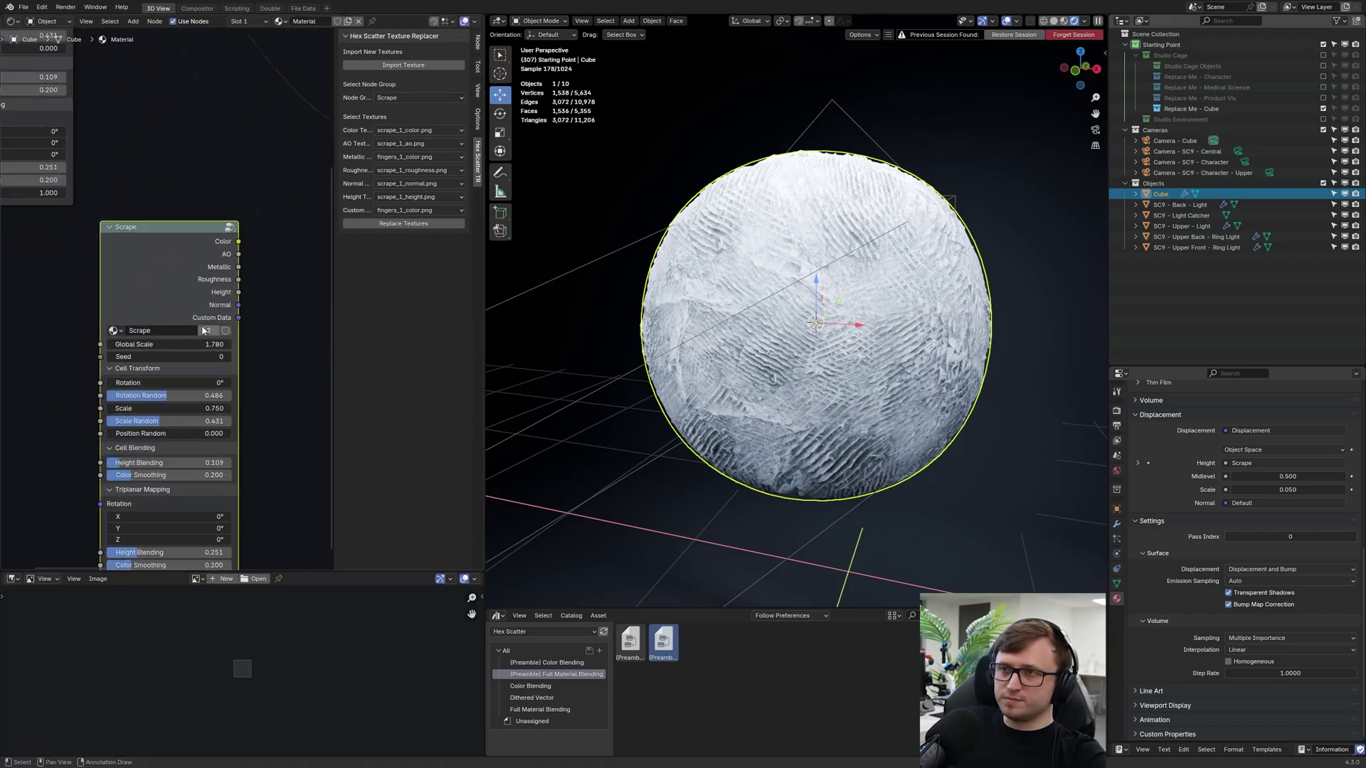
pyautogui.click(209, 331)
pyautogui.click(177, 330)
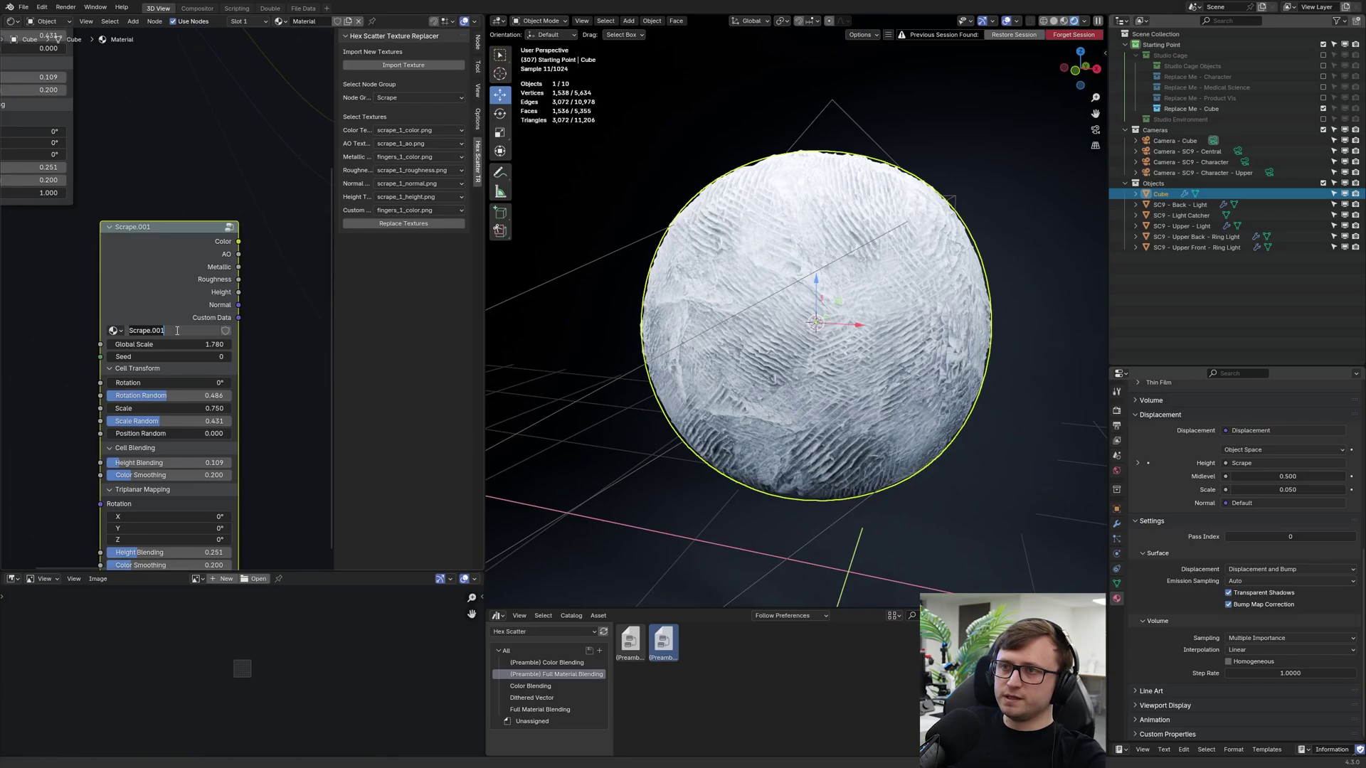
pyautogui.write('New')
pyautogui.press('Return')
pyautogui.scroll(-1, 177, 328)
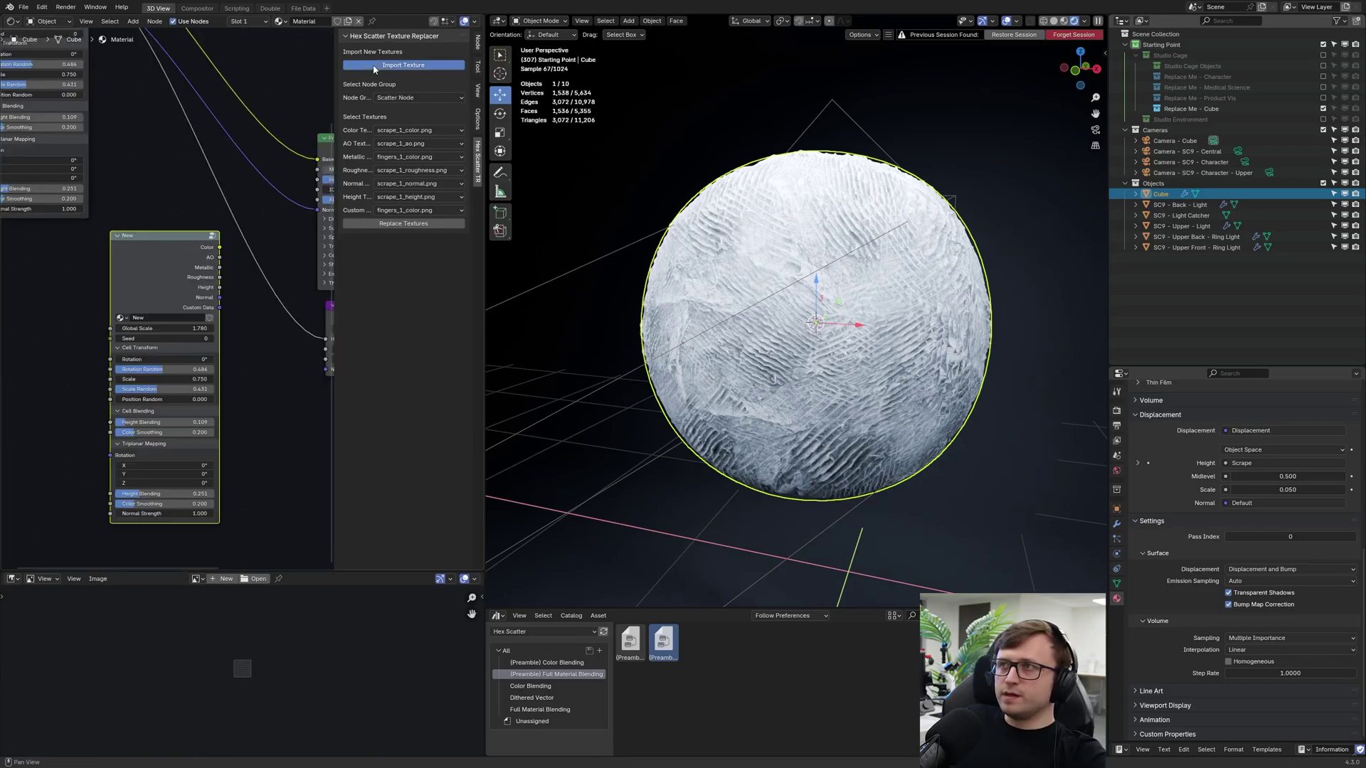
# - Set the texture replacer's target node group to New
pyautogui.click(403, 64)
pyautogui.click(1024, 519)
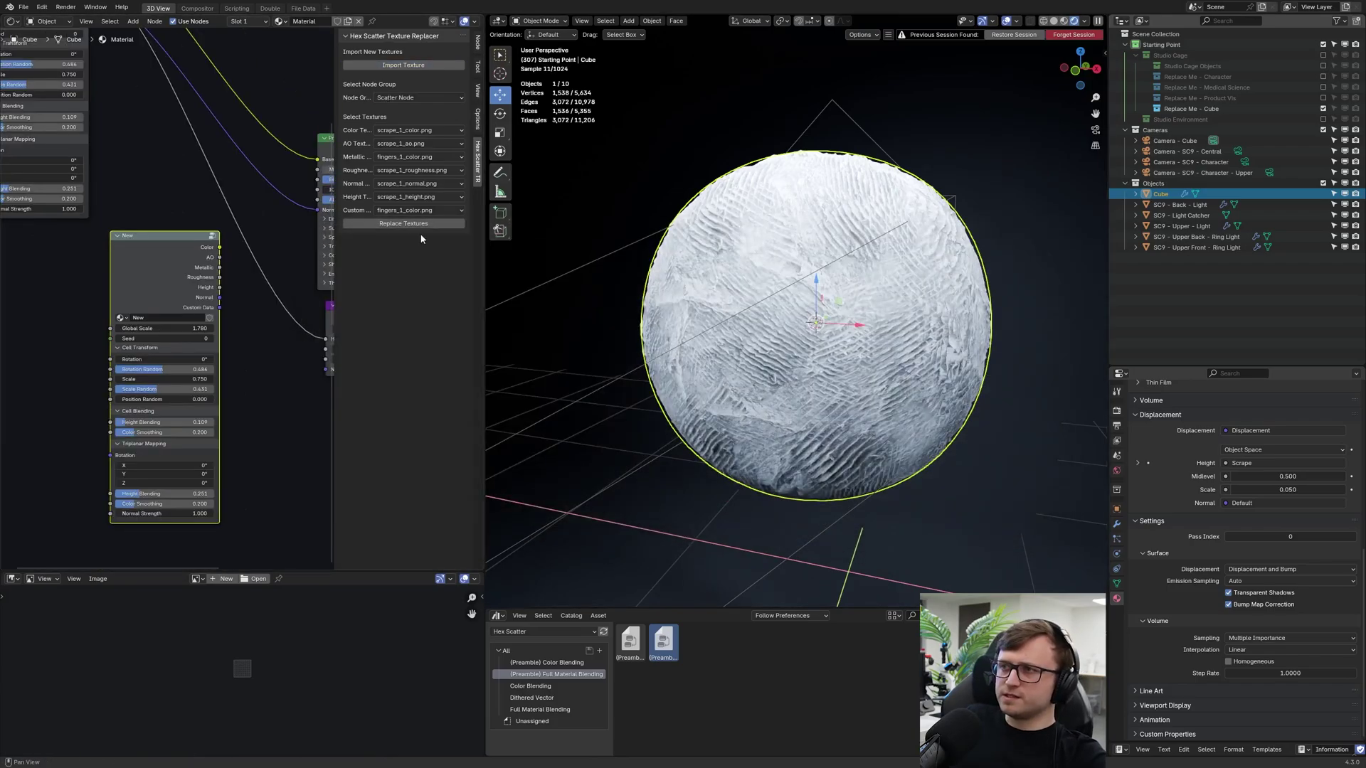
pyautogui.click(409, 101)
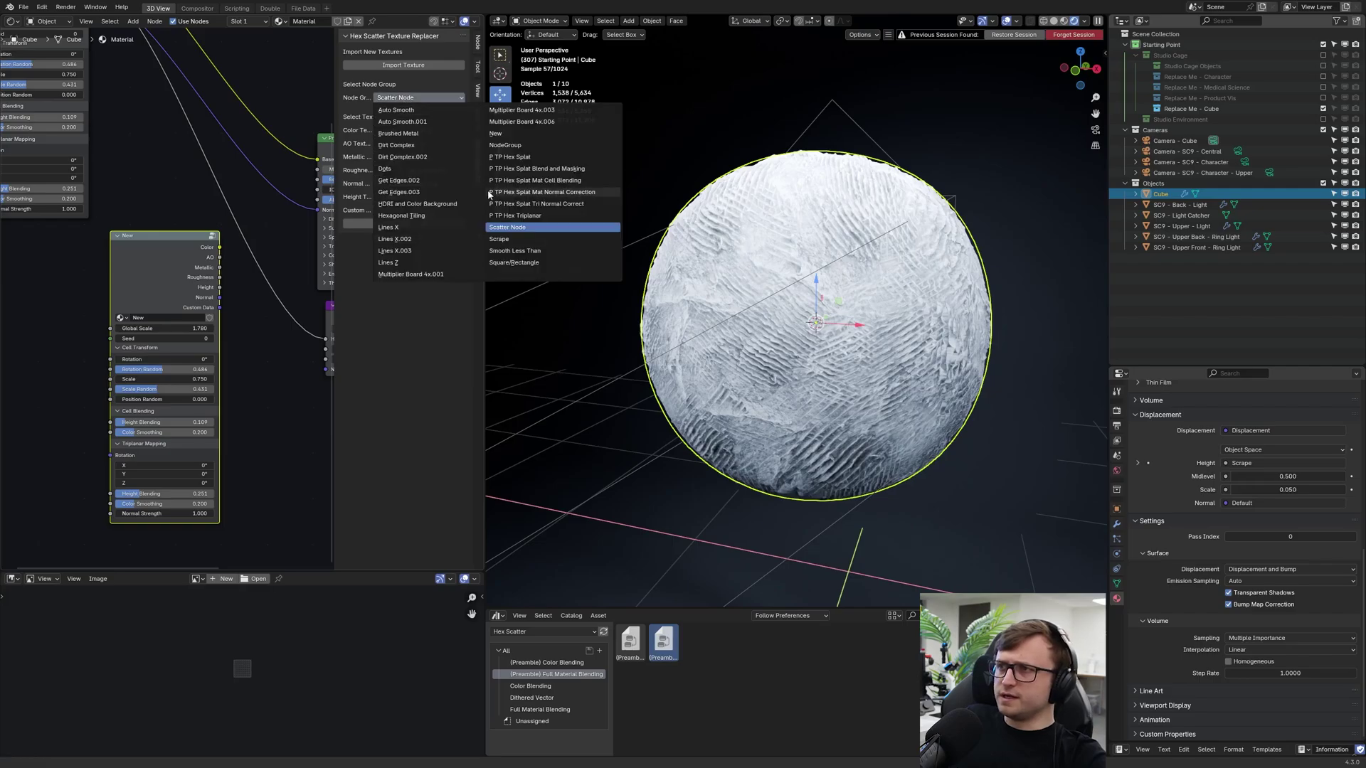
pyautogui.click(540, 134)
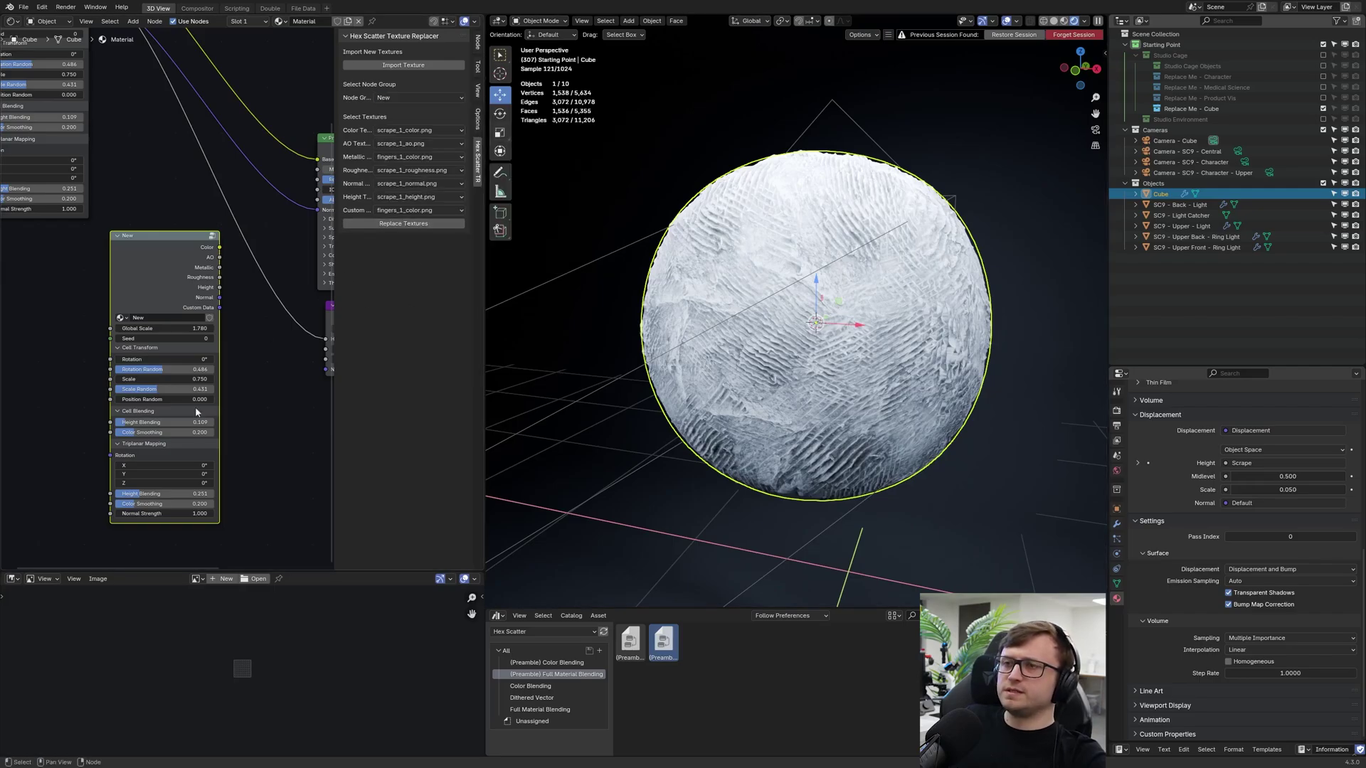
pyautogui.click(248, 335)
pyautogui.moveTo(249, 334); pyautogui.dragTo(292, 374, button='middle')
pyautogui.scroll(-1, 293, 373)
pyautogui.moveTo(195, 301); pyautogui.dragTo(74, 294)
pyautogui.scroll(-2, 161, 325)
pyautogui.moveTo(161, 325); pyautogui.dragTo(172, 386, button='middle')
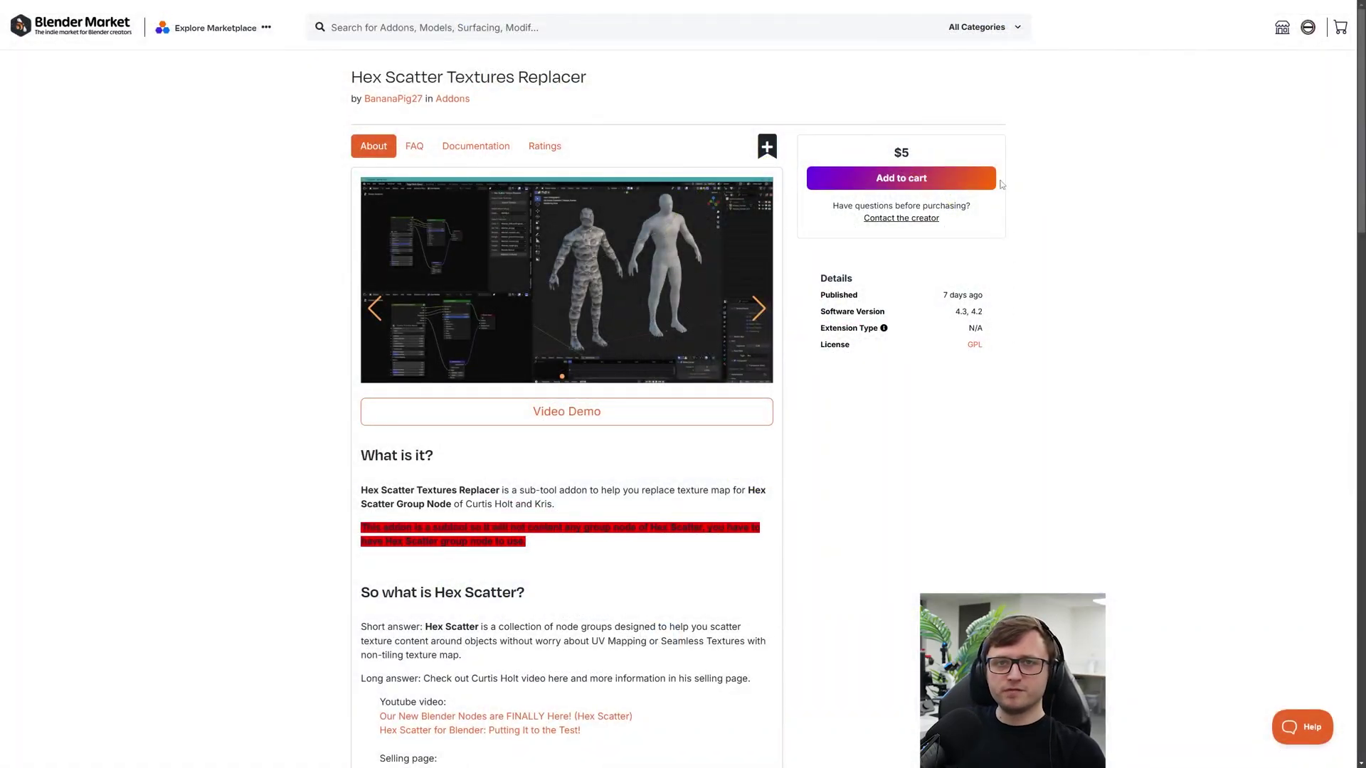
# - On the Blender Market page for Hex Scatter Textures Replacer, review the preview images, the usage notes and the add-on setup instructions
pyautogui.click(613, 284)
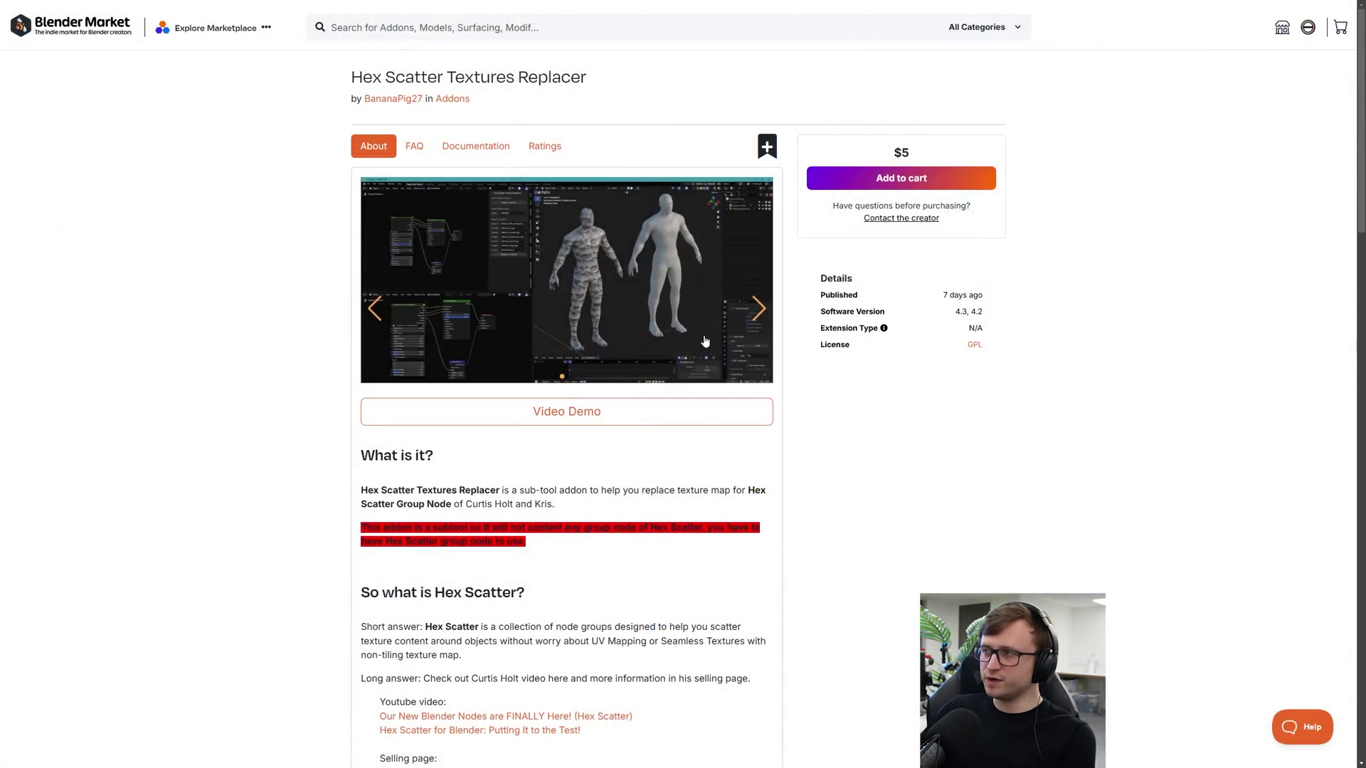
pyautogui.click(759, 308)
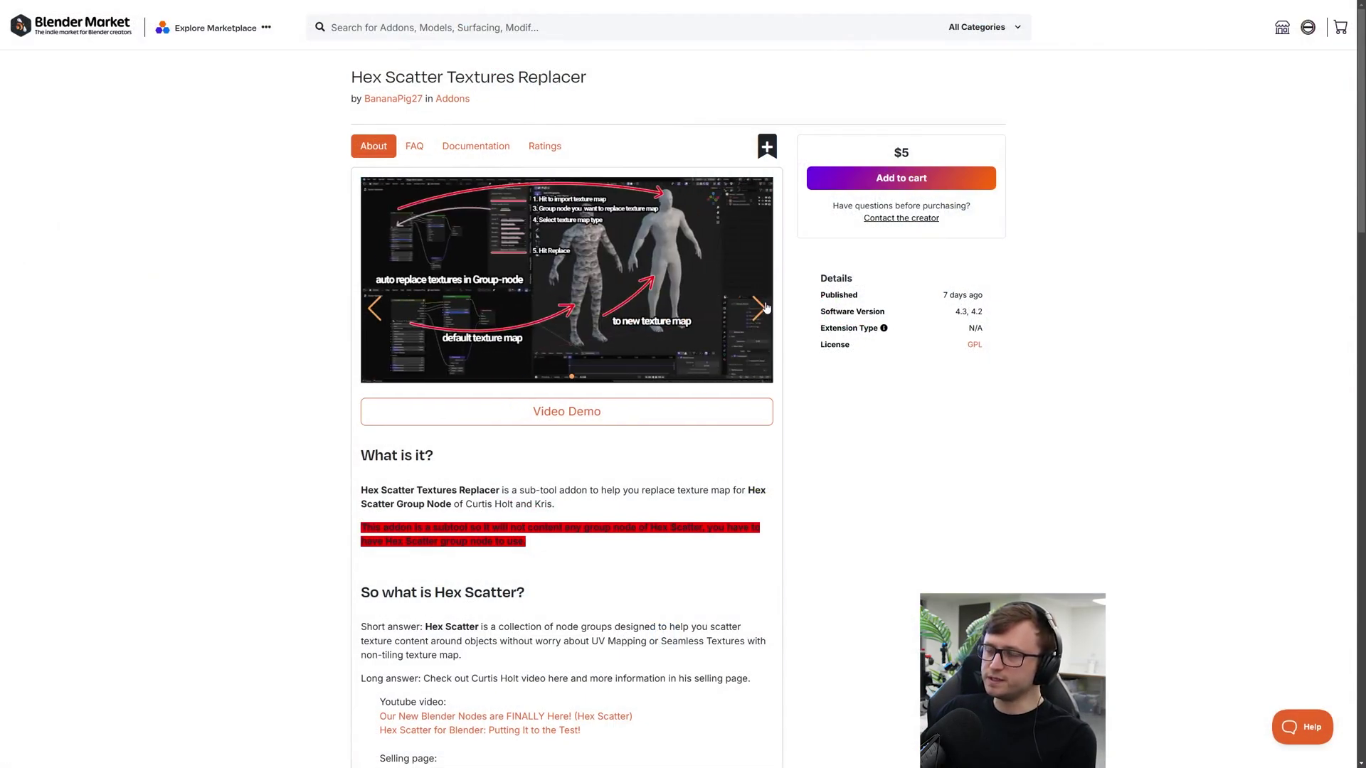
pyautogui.click(761, 308)
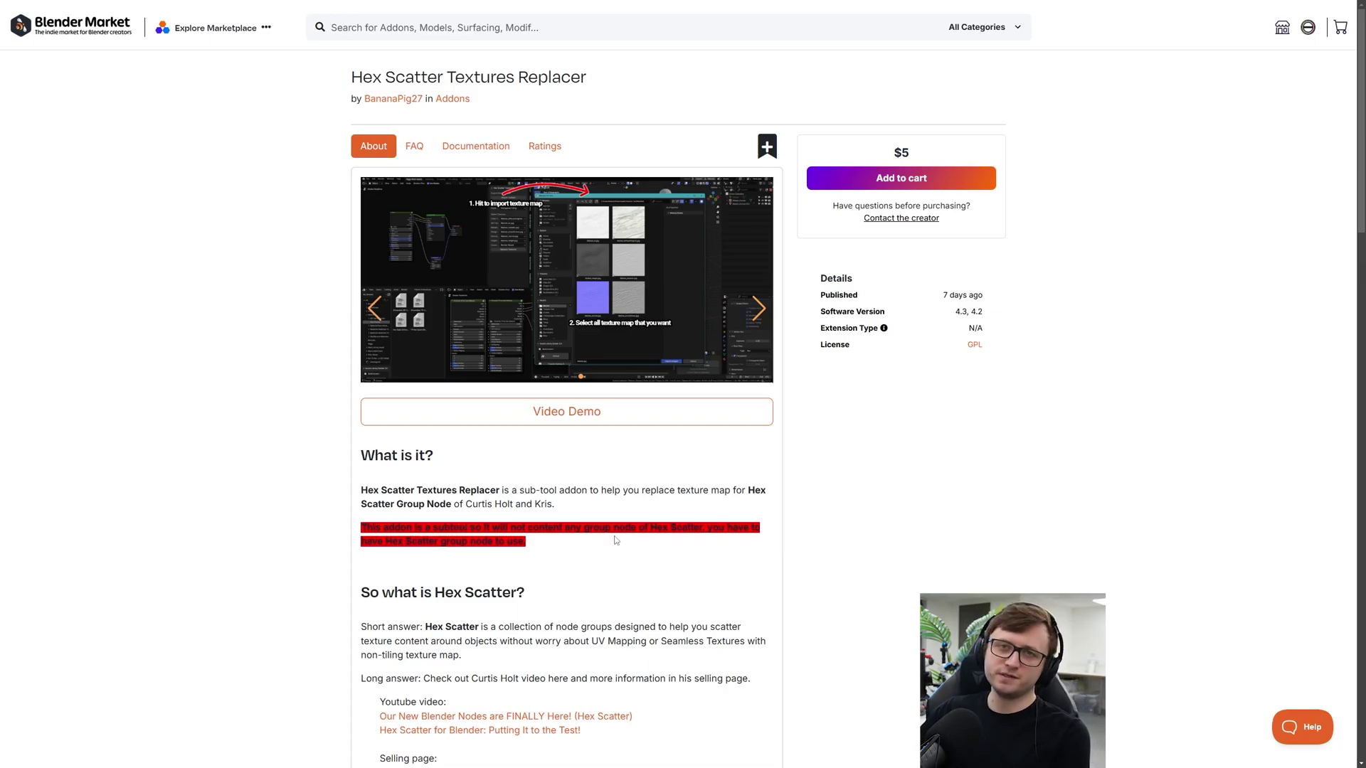
pyautogui.scroll(-11, 535, 496)
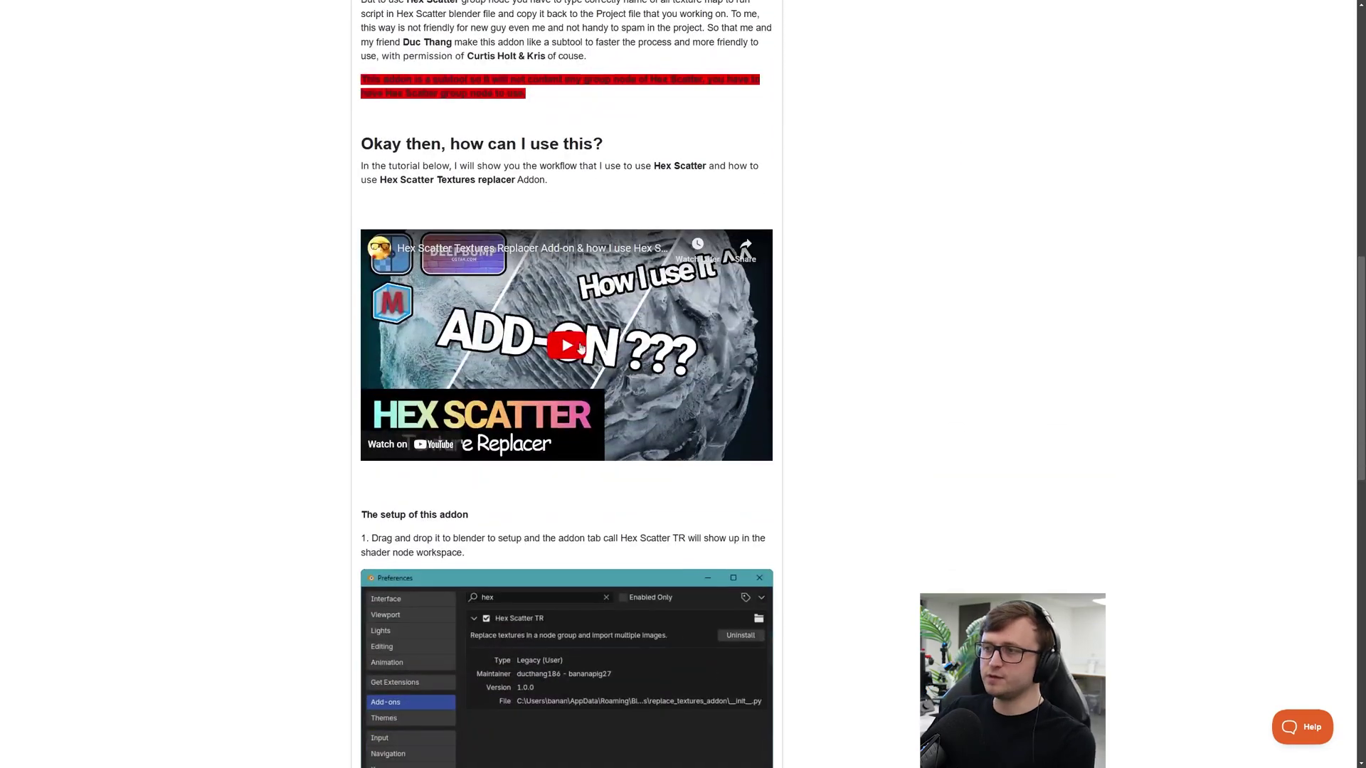
pyautogui.scroll(-2, 640, 267)
pyautogui.scroll(-8, 633, 247)
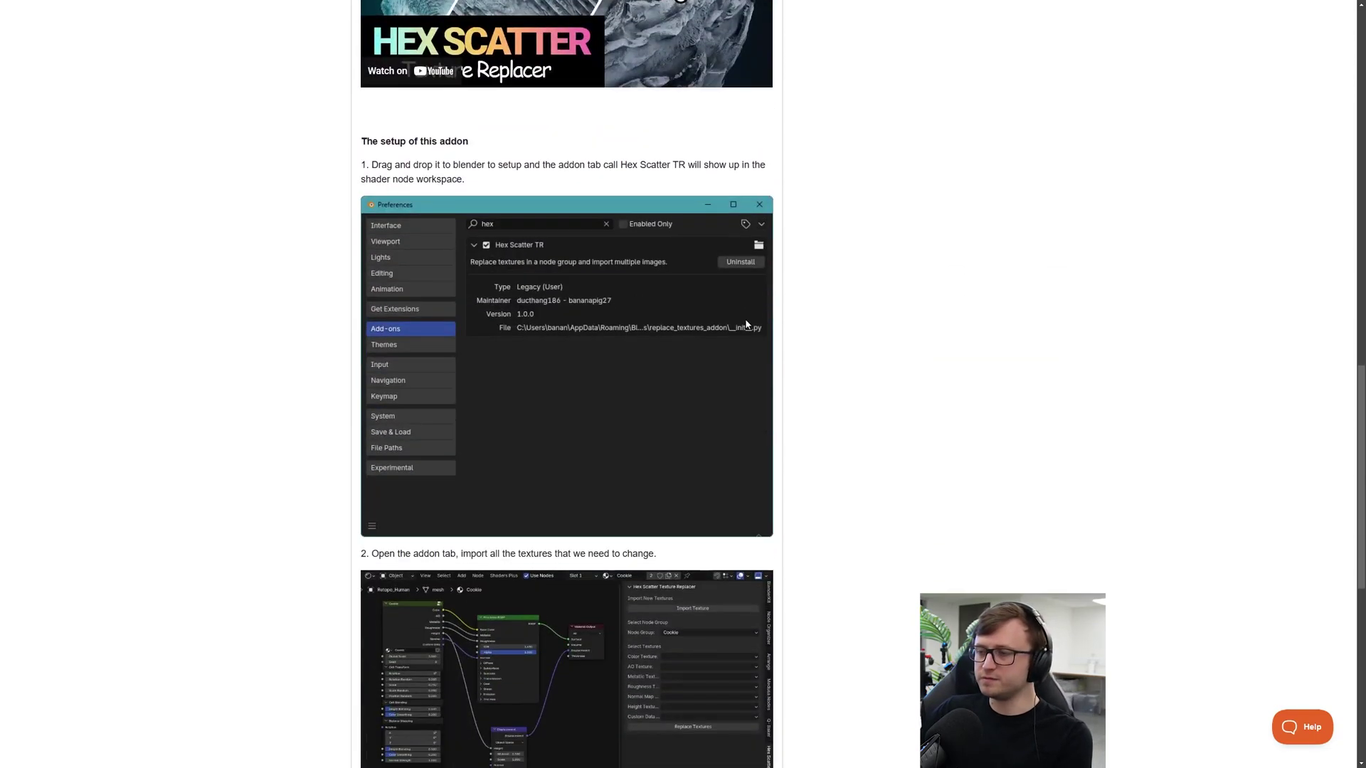
pyautogui.scroll(20, 814, 317)
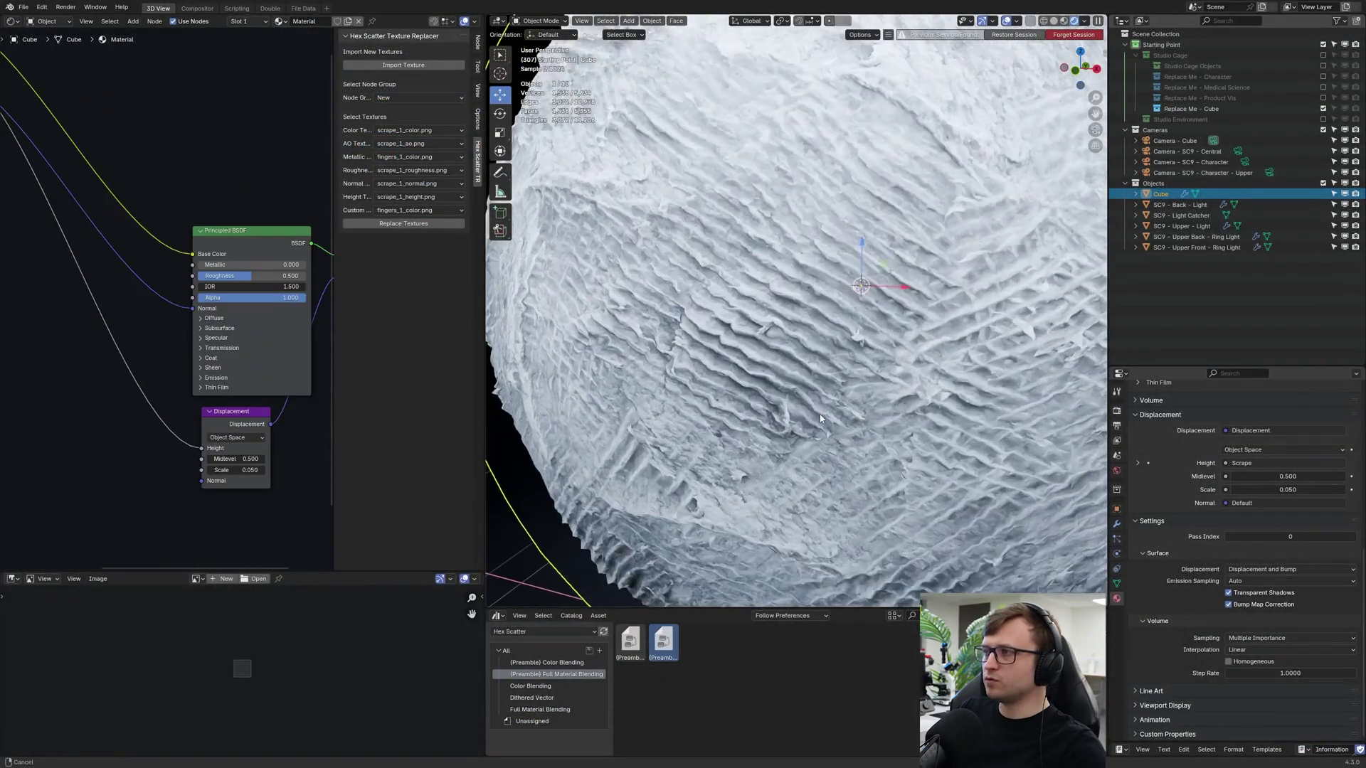
# - Switch to Blender, deselect everything and inspect the rounded cube's displaced surface up close and from different angles
pyautogui.scroll(2, 825, 413)
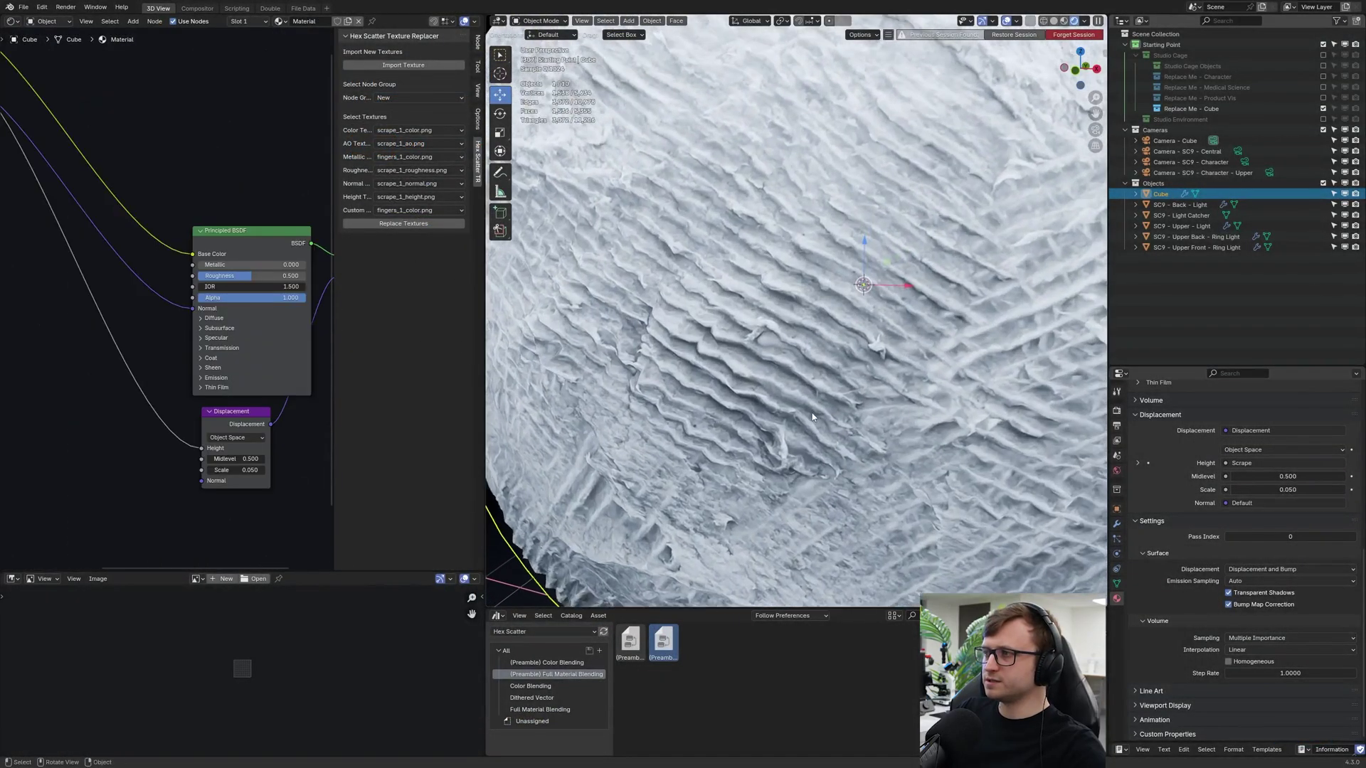
pyautogui.hotkey('alt', 'a')
pyautogui.scroll(-6, 834, 410)
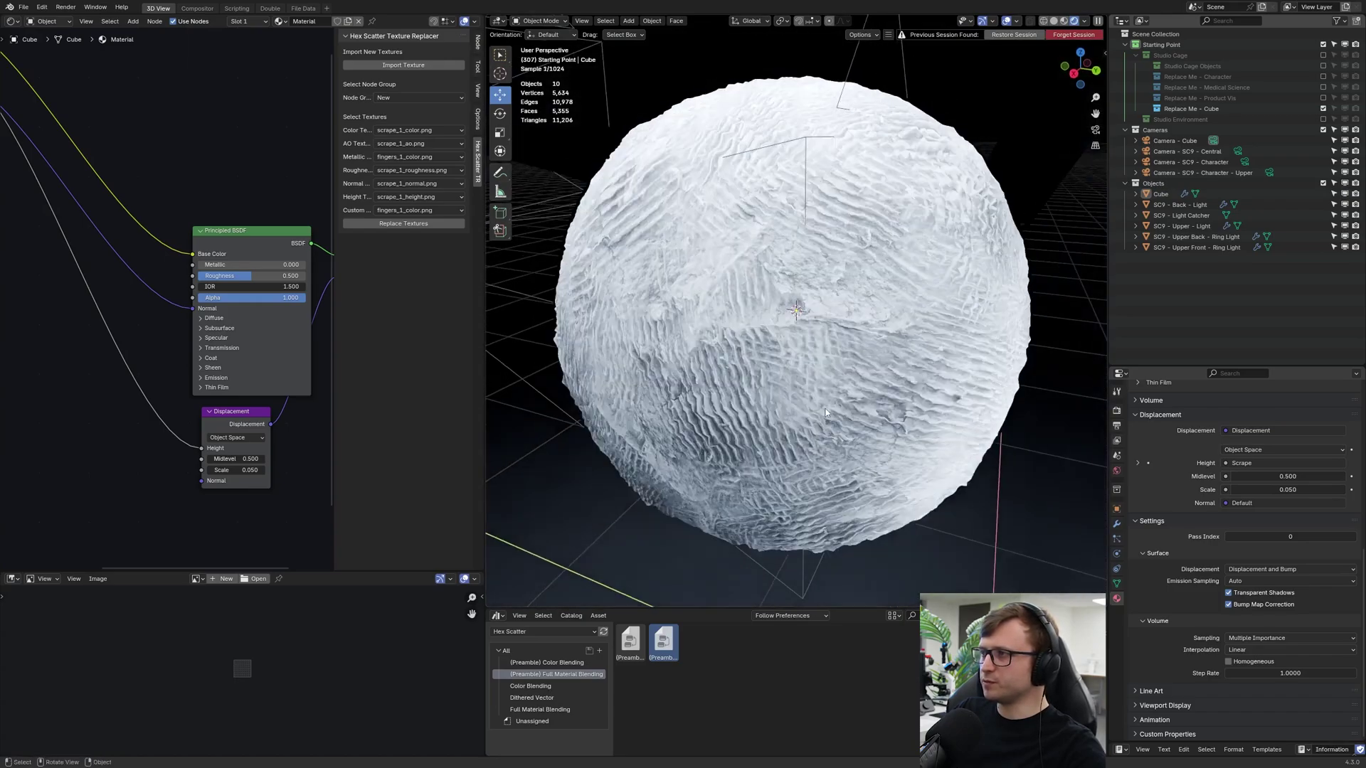
pyautogui.scroll(5, 818, 410)
pyautogui.scroll(-1, 808, 410)
pyautogui.moveTo(714, 410); pyautogui.dragTo(829, 407, button='middle')
pyautogui.scroll(2, 830, 395)
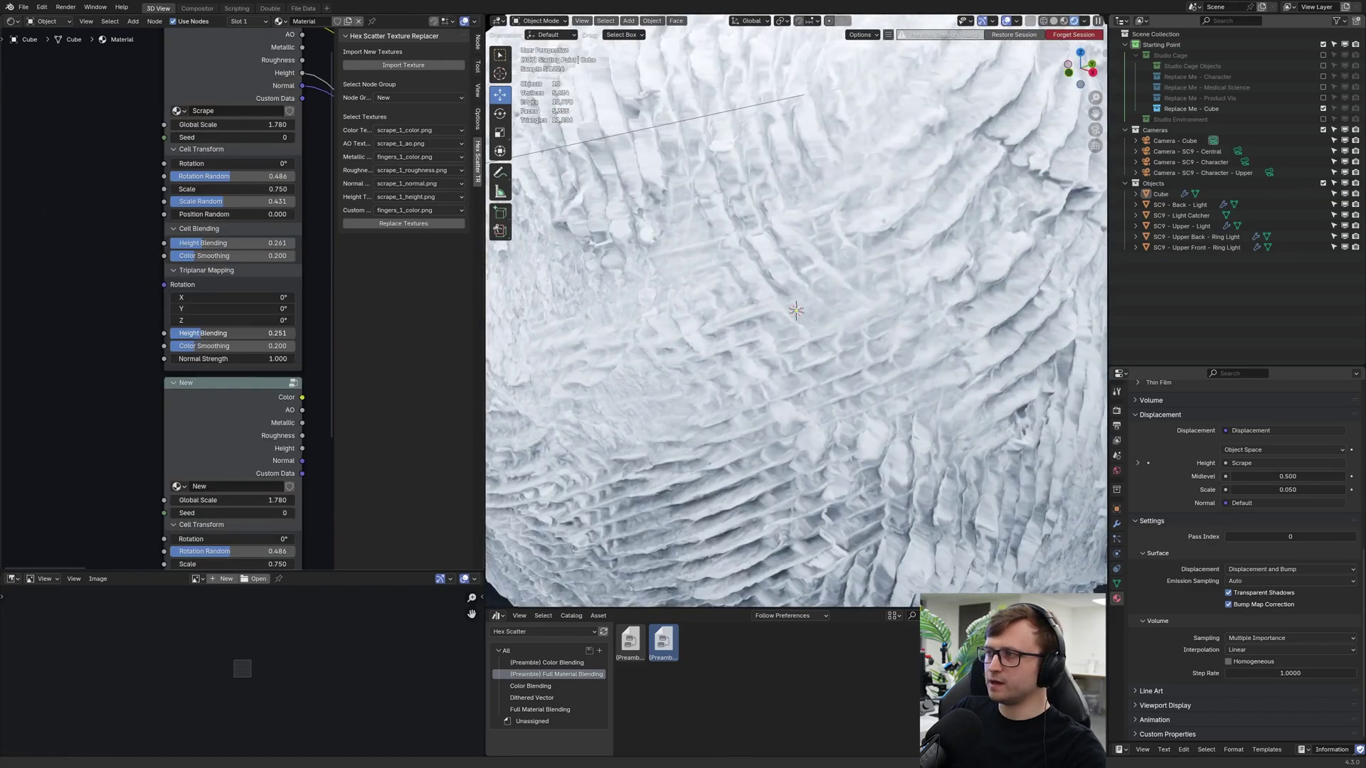
# - Set the Triplanar Mapping Height Blending of the Scrape group node to 0.196
pyautogui.moveTo(201, 333); pyautogui.dragTo(184, 333)
pyautogui.moveTo(192, 333); pyautogui.dragTo(196, 333)
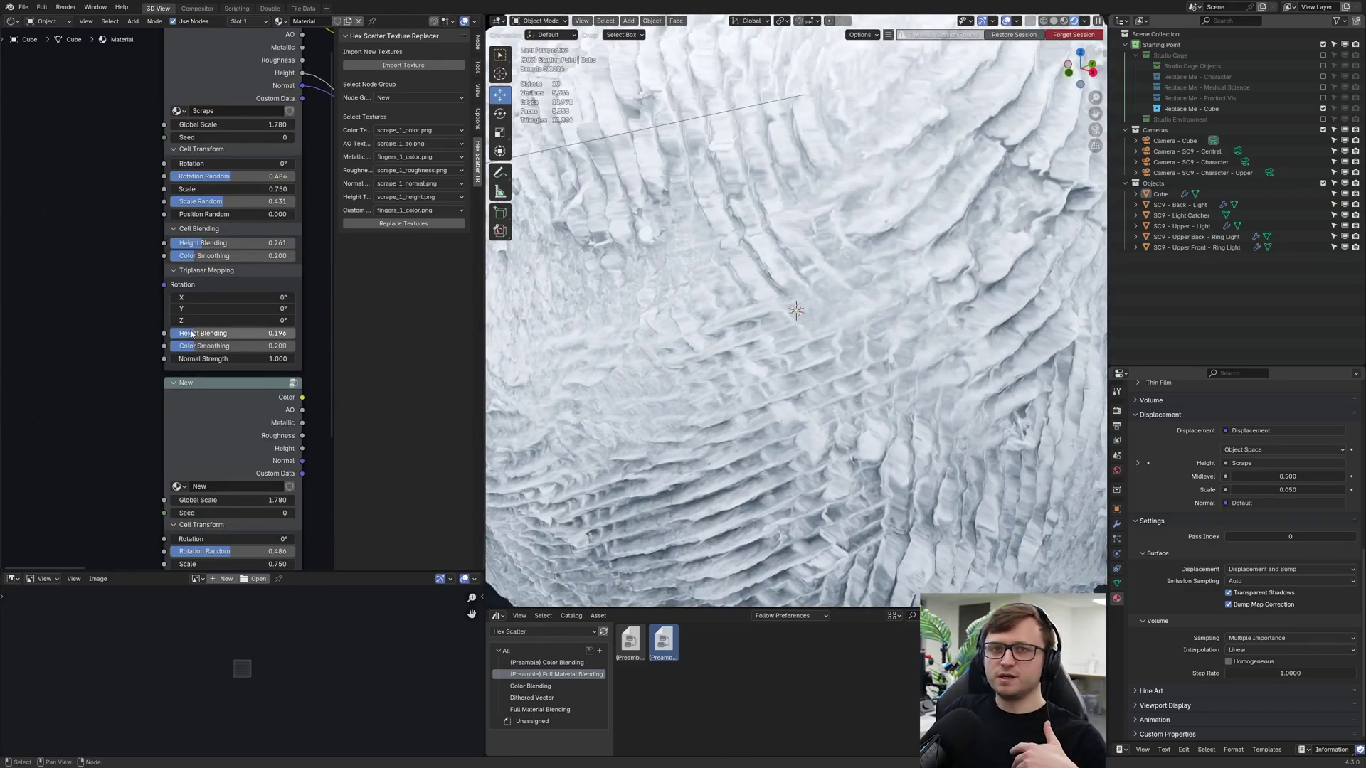